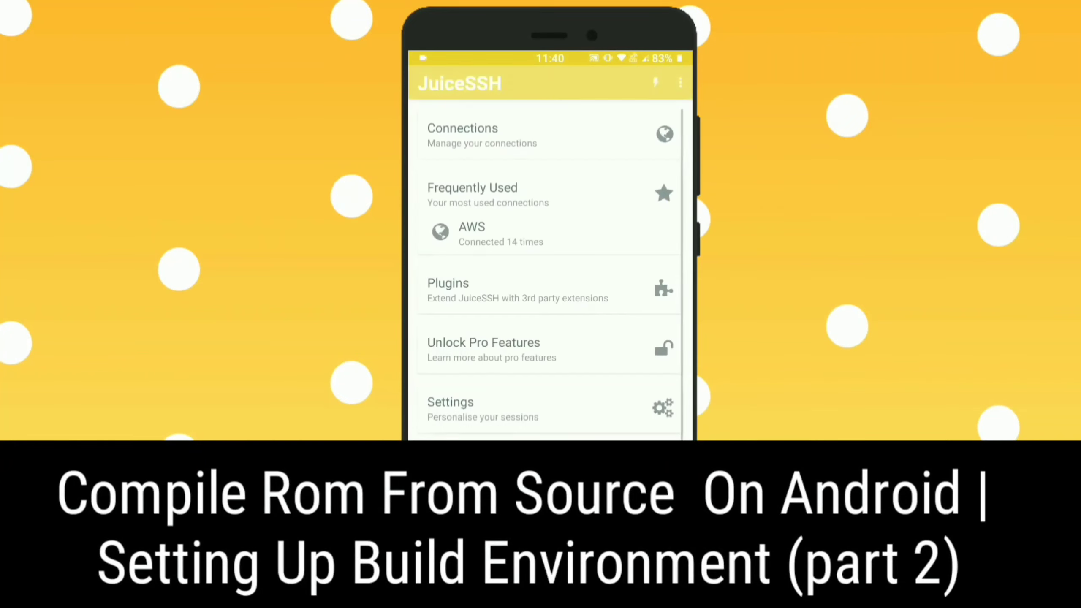
Step: Connect to the saved AWS server from the JuiceSSH connections list
{"action": "left_click", "coordinate": [541, 134]}
{"action": "left_click", "coordinate": [549, 186]}
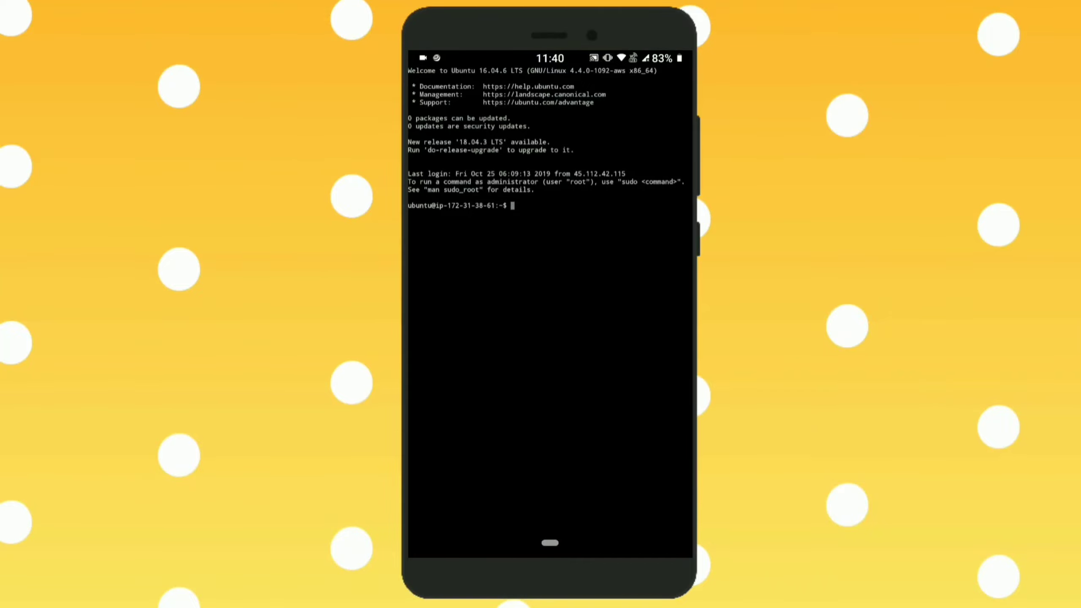
Step: Bring up the Chrome tutorial and jump to section 2.3, Setting Up Build Environment
{"action": "left_click_drag", "start_coordinate": [549, 338], "coordinate": [693, 338]}
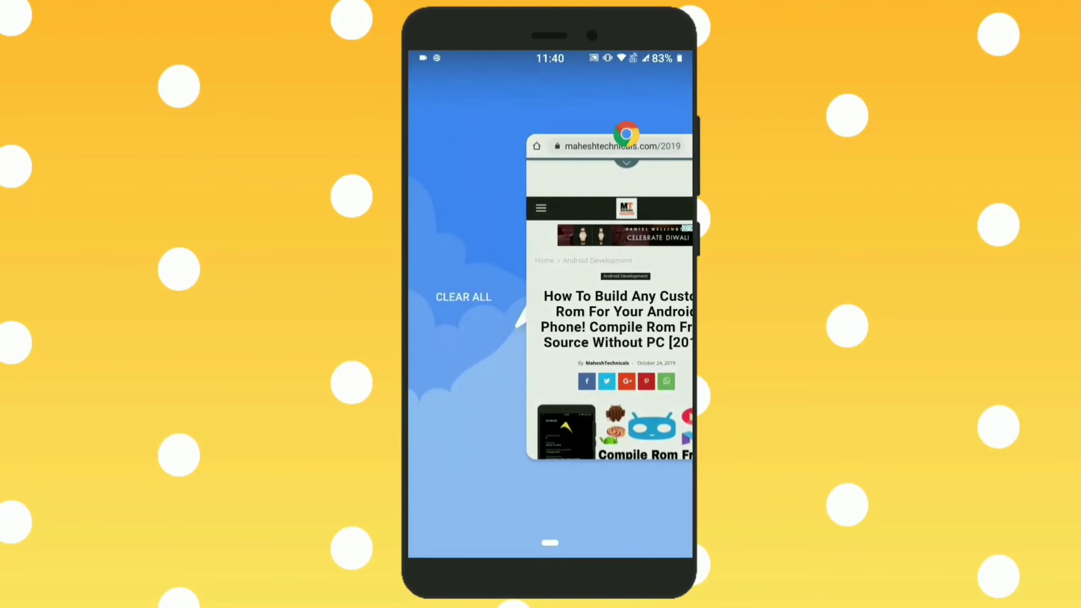
{"action": "left_click", "coordinate": [608, 321]}
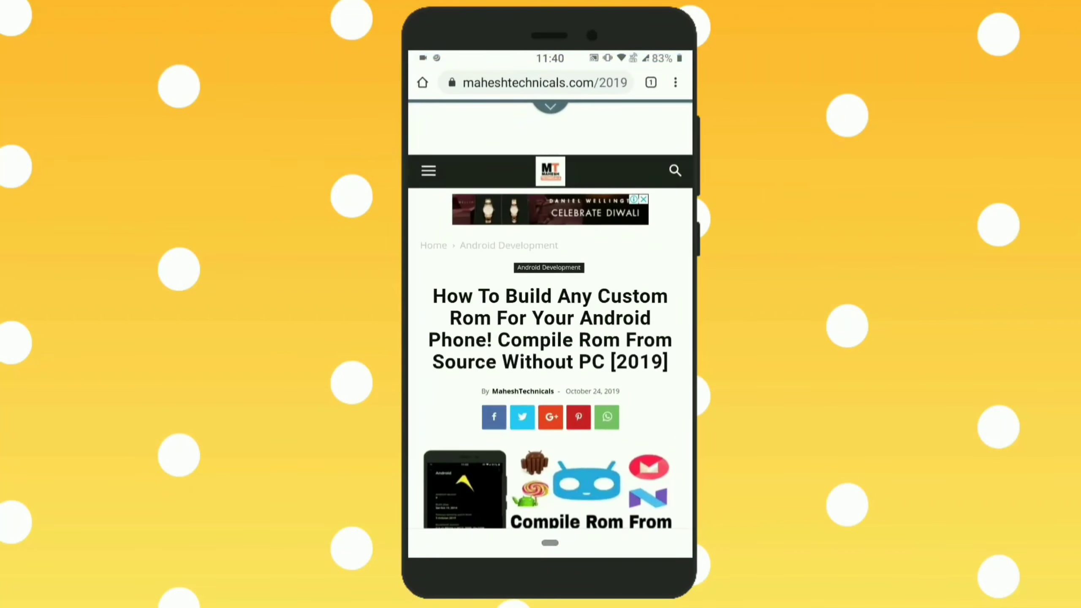
{"action": "scroll", "coordinate": [549, 337], "scroll_direction": "down", "scroll_amount": 8}
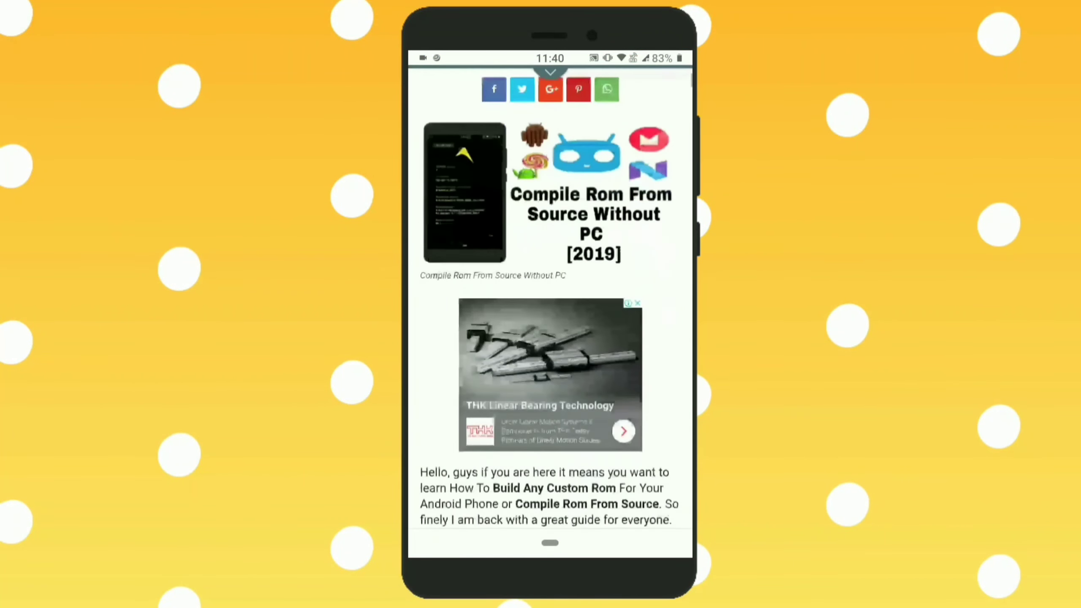
{"action": "scroll", "coordinate": [549, 338], "scroll_direction": "down", "scroll_amount": 8}
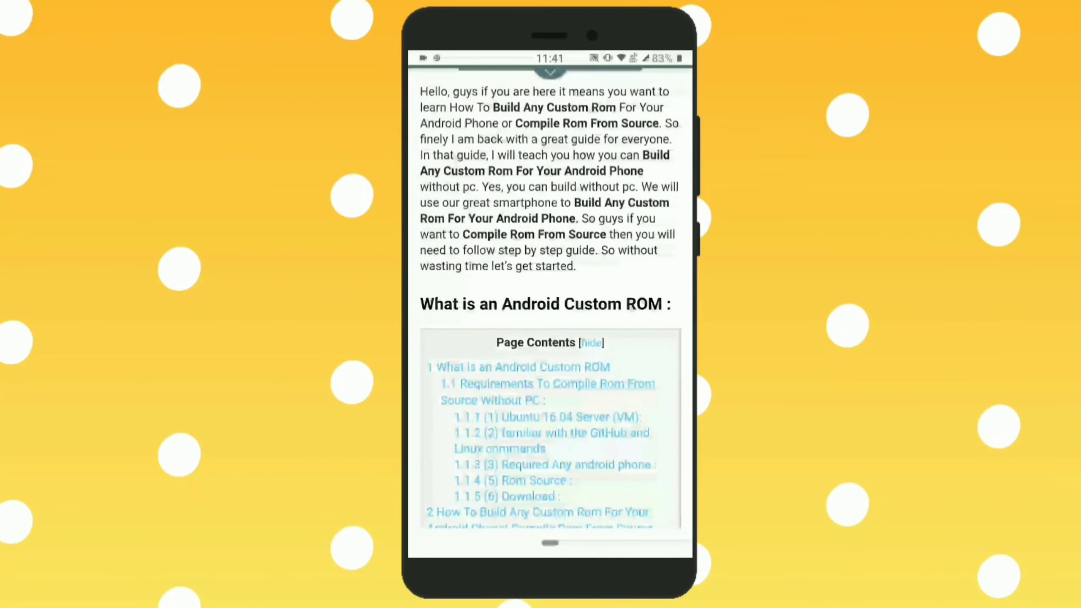
{"action": "scroll", "coordinate": [549, 339], "scroll_direction": "down", "scroll_amount": 10}
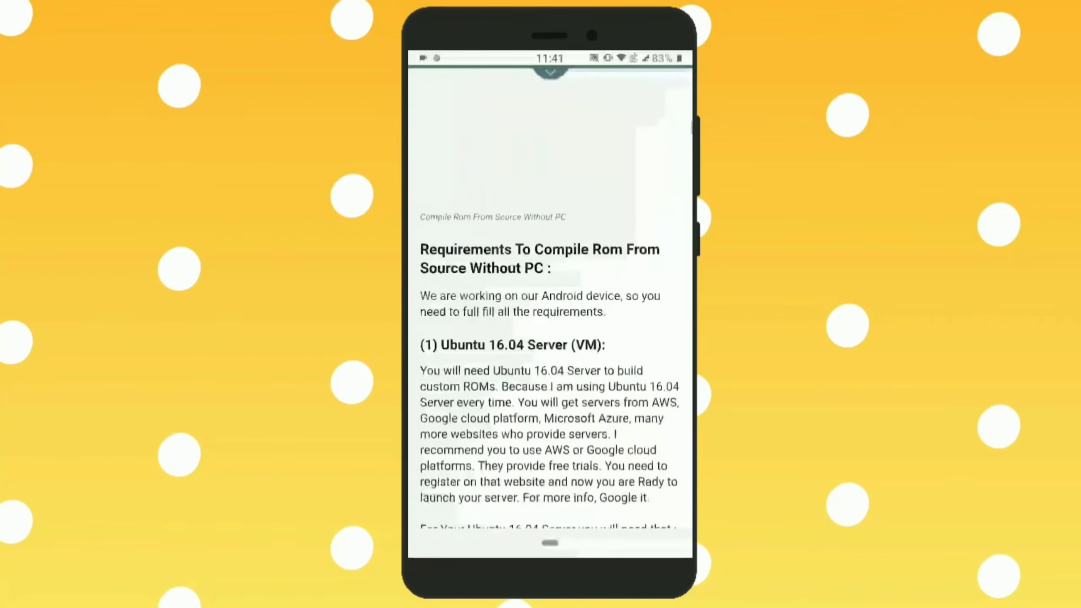
{"action": "scroll", "coordinate": [549, 338], "scroll_direction": "up", "scroll_amount": 10}
{"action": "scroll", "coordinate": [549, 339], "scroll_direction": "up", "scroll_amount": 5}
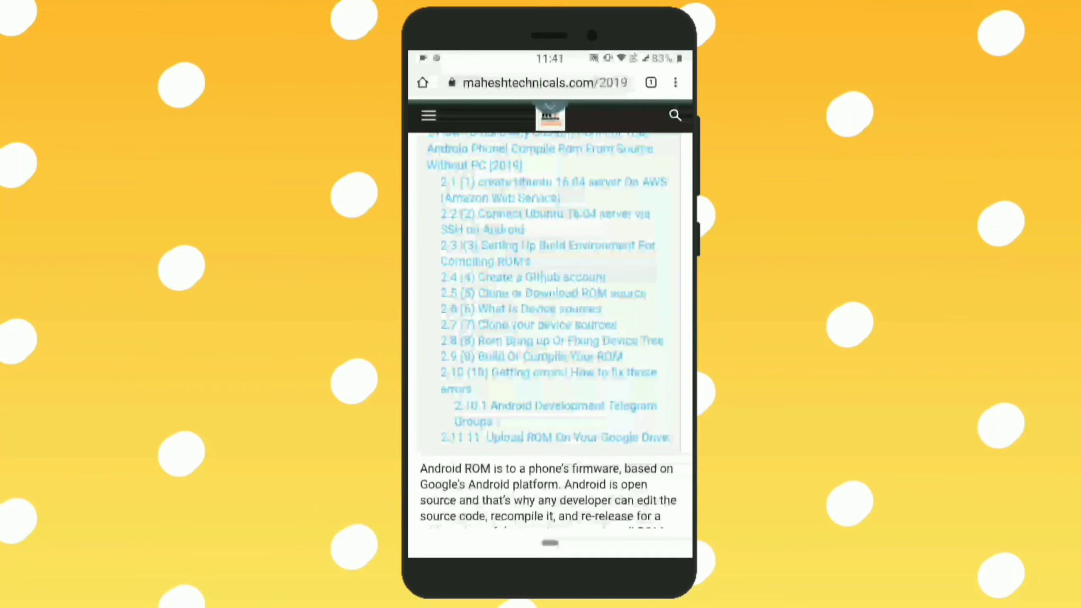
{"action": "scroll", "coordinate": [549, 338], "scroll_direction": "up", "scroll_amount": 2}
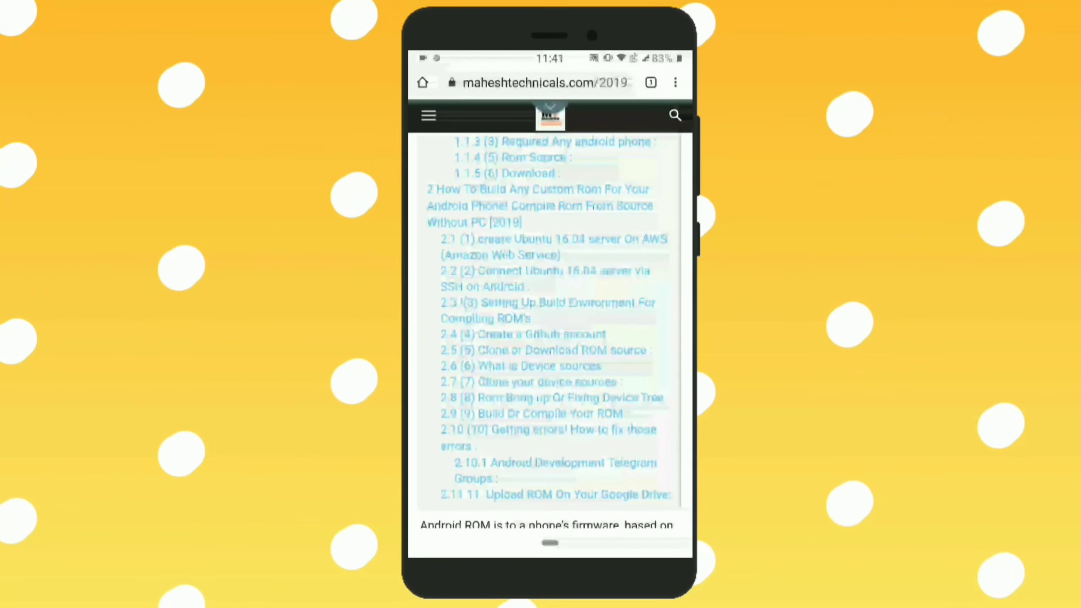
{"action": "right_click", "coordinate": [549, 311]}
{"action": "left_click", "coordinate": [549, 465]}
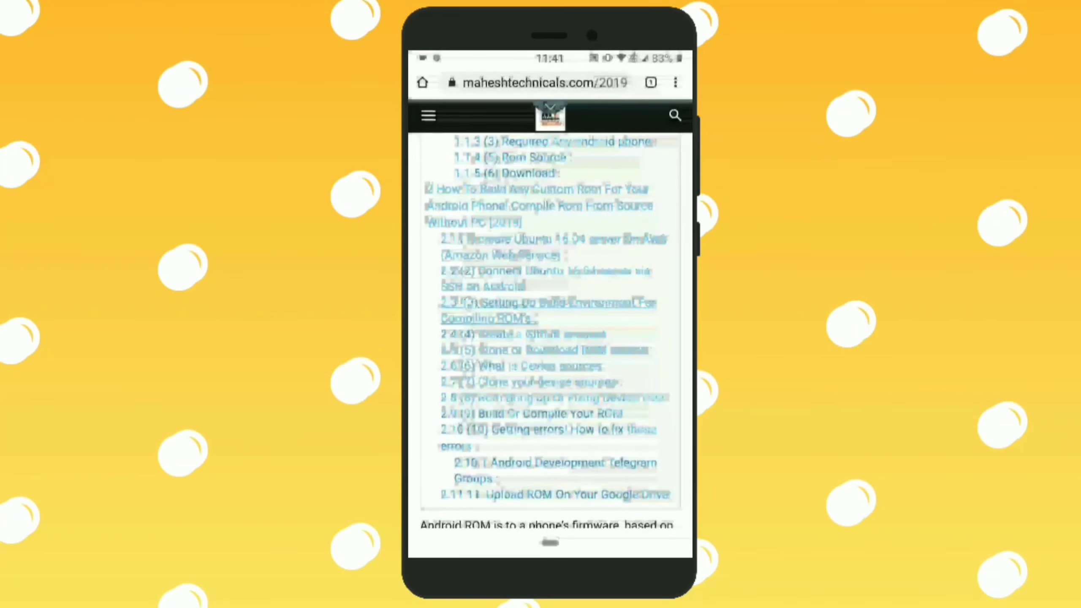
{"action": "left_click", "coordinate": [549, 310]}
{"action": "scroll", "coordinate": [549, 339], "scroll_direction": "down", "scroll_amount": 1}
{"action": "scroll", "coordinate": [549, 338], "scroll_direction": "up", "scroll_amount": 1}
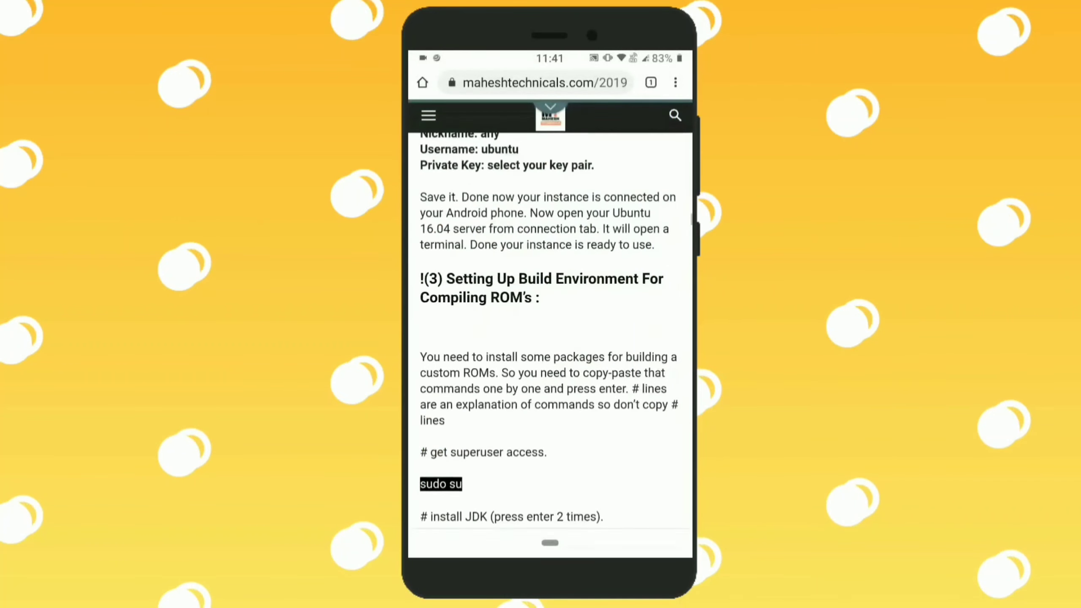
Step: Select 'sudo su' in the tutorial's command list and copy it, after a stray heading selection
{"action": "double_click", "coordinate": [469, 250]}
{"action": "left_click_drag", "start_coordinate": [505, 267], "coordinate": [541, 268]}
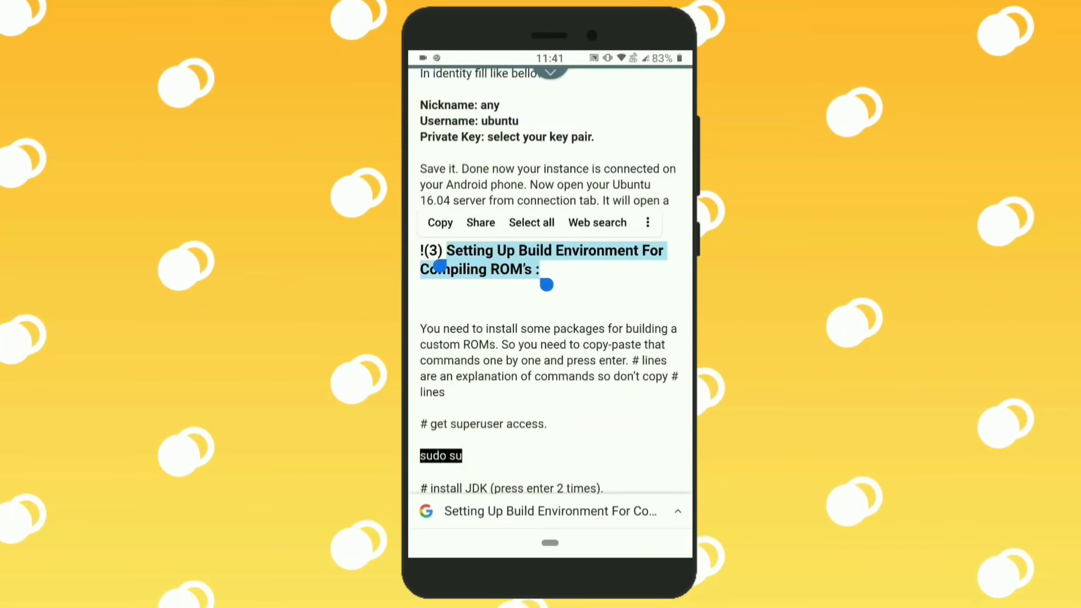
{"action": "left_click", "coordinate": [550, 380]}
{"action": "scroll", "coordinate": [550, 339], "scroll_direction": "down", "scroll_amount": 7}
{"action": "scroll", "coordinate": [549, 338], "scroll_direction": "up", "scroll_amount": 1}
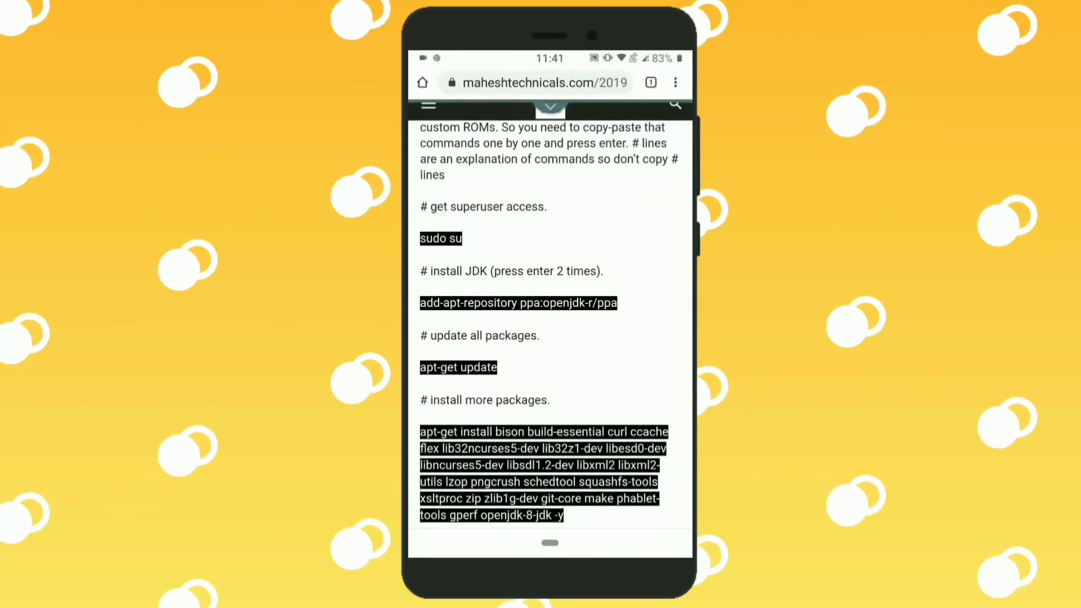
{"action": "double_click", "coordinate": [433, 238]}
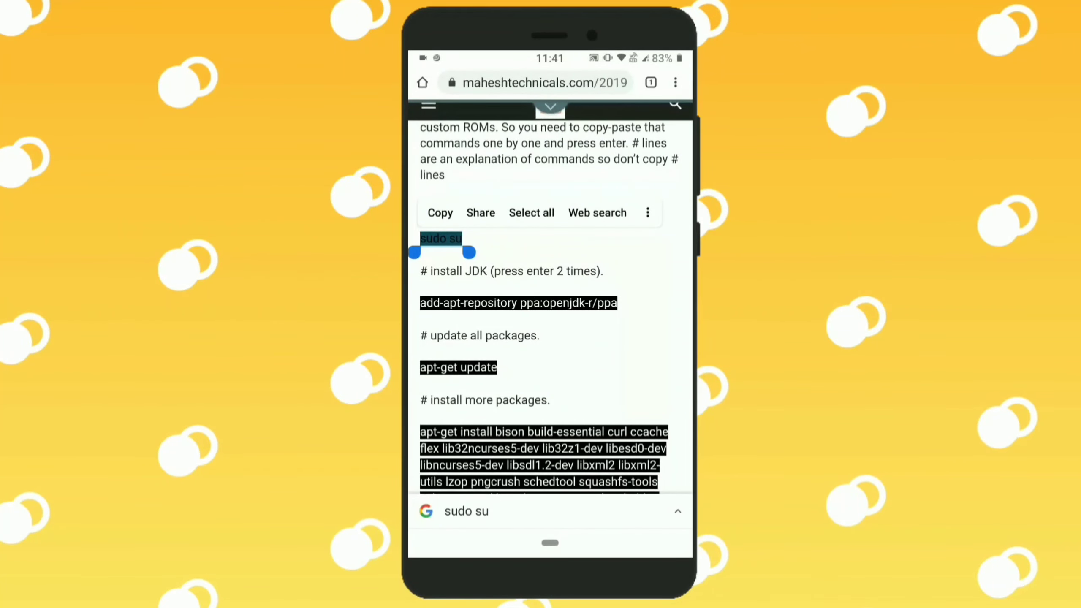
{"action": "left_click", "coordinate": [441, 212]}
{"action": "left_click_drag", "start_coordinate": [549, 543], "coordinate": [550, 338]}
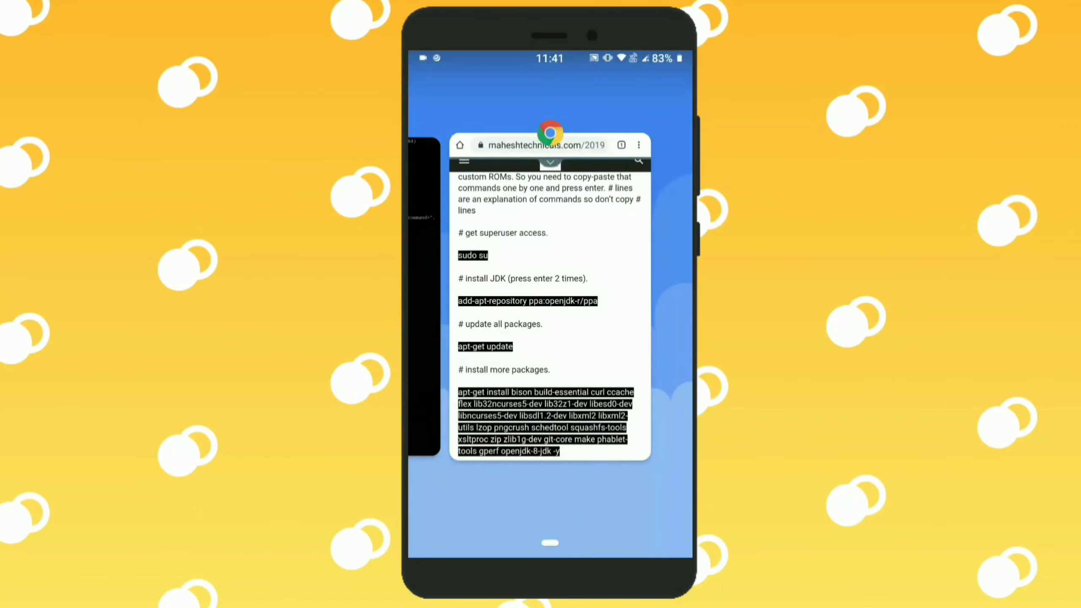
Step: Paste 'sudo su' at the server prompt to switch to root
{"action": "left_click_drag", "start_coordinate": [473, 296], "coordinate": [659, 295]}
{"action": "left_click", "coordinate": [550, 296]}
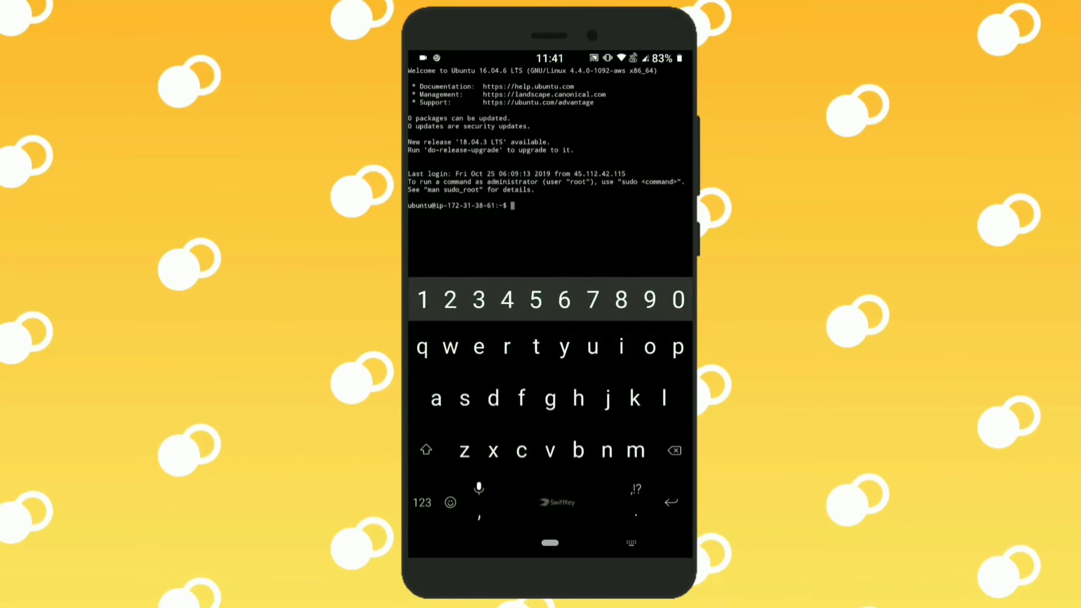
{"action": "left_click", "coordinate": [550, 205]}
{"action": "left_click", "coordinate": [456, 255]}
{"action": "type", "text": "sudo su"}
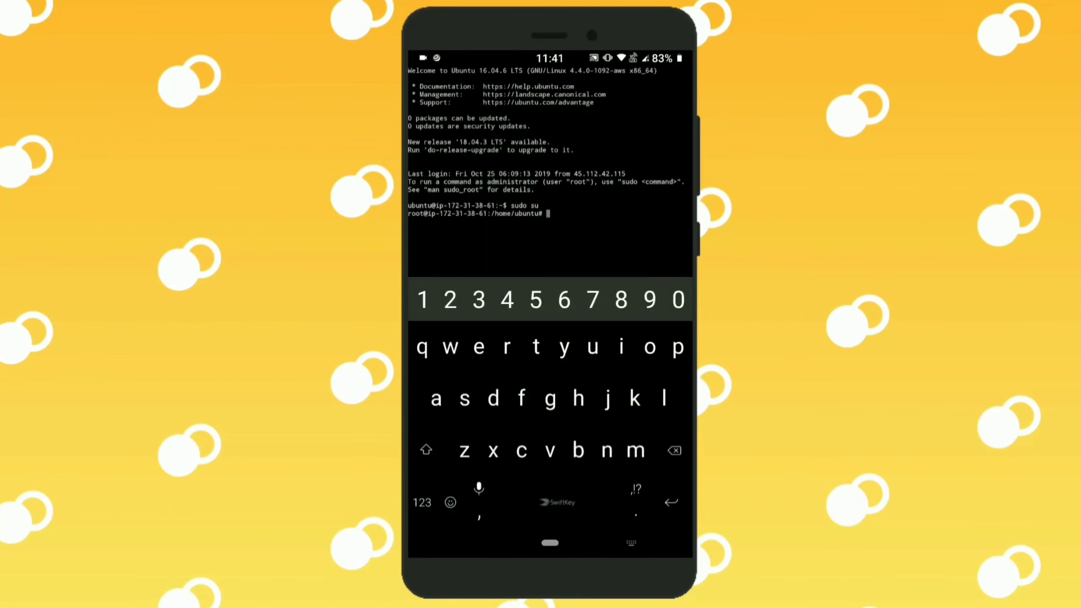
Step: Copy the add-apt-repository command for the openjdk-r PPA from the tutorial
{"action": "left_click_drag", "start_coordinate": [549, 543], "coordinate": [549, 338]}
{"action": "left_click_drag", "start_coordinate": [474, 296], "coordinate": [659, 296]}
{"action": "left_click", "coordinate": [550, 296]}
{"action": "double_click", "coordinate": [469, 303]}
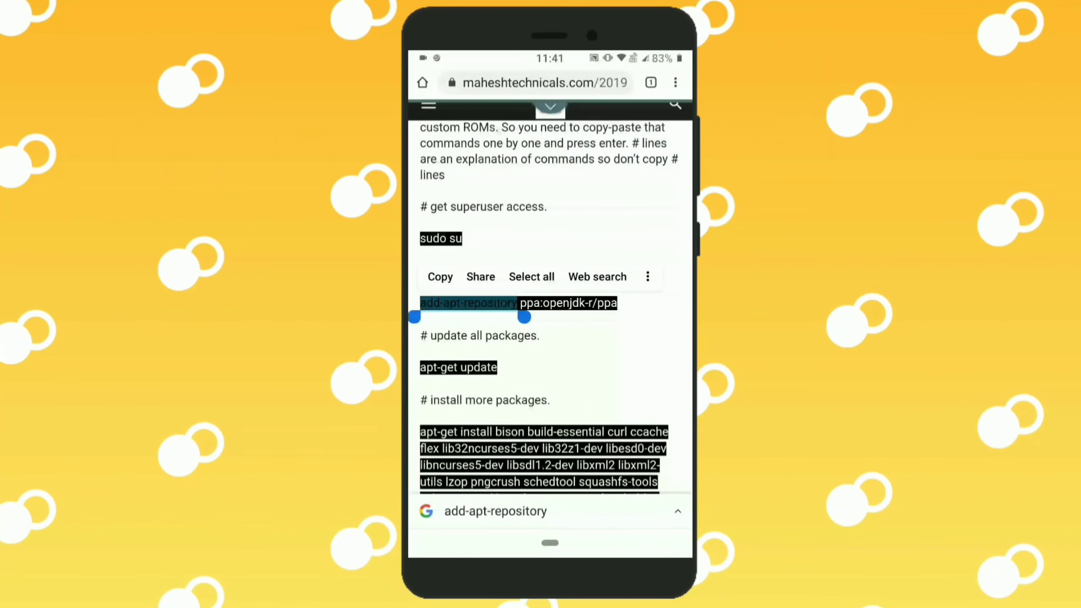
{"action": "left_click_drag", "start_coordinate": [525, 317], "coordinate": [605, 278]}
{"action": "left_click", "coordinate": [440, 277]}
Step: Paste and run the add-apt-repository command in the root shell
{"action": "left_click_drag", "start_coordinate": [549, 542], "coordinate": [549, 339]}
{"action": "left_click_drag", "start_coordinate": [473, 295], "coordinate": [659, 296]}
{"action": "left_click", "coordinate": [549, 254]}
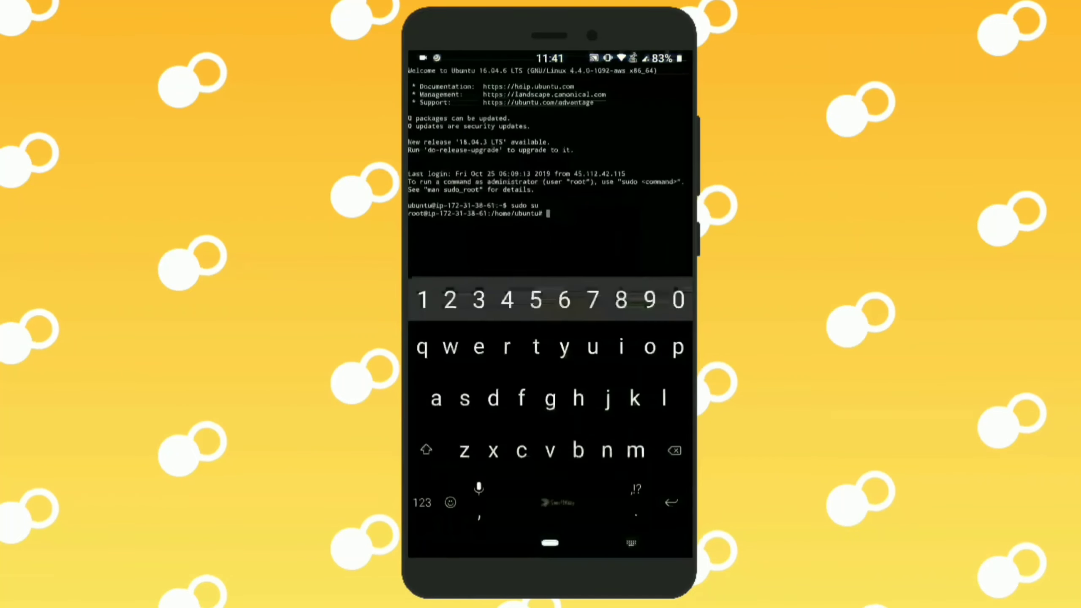
{"action": "left_click", "coordinate": [549, 169]}
{"action": "left_click", "coordinate": [455, 254]}
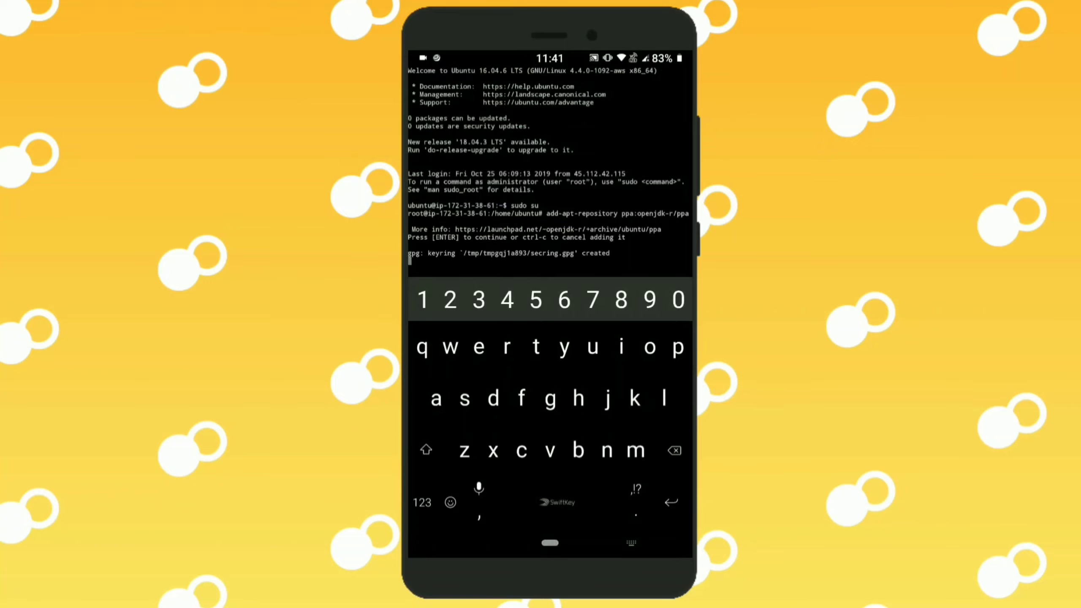
{"action": "key", "text": "Return"}
Step: Copy the 'apt-get update' command from the tutorial
{"action": "left_click_drag", "start_coordinate": [549, 543], "coordinate": [549, 423]}
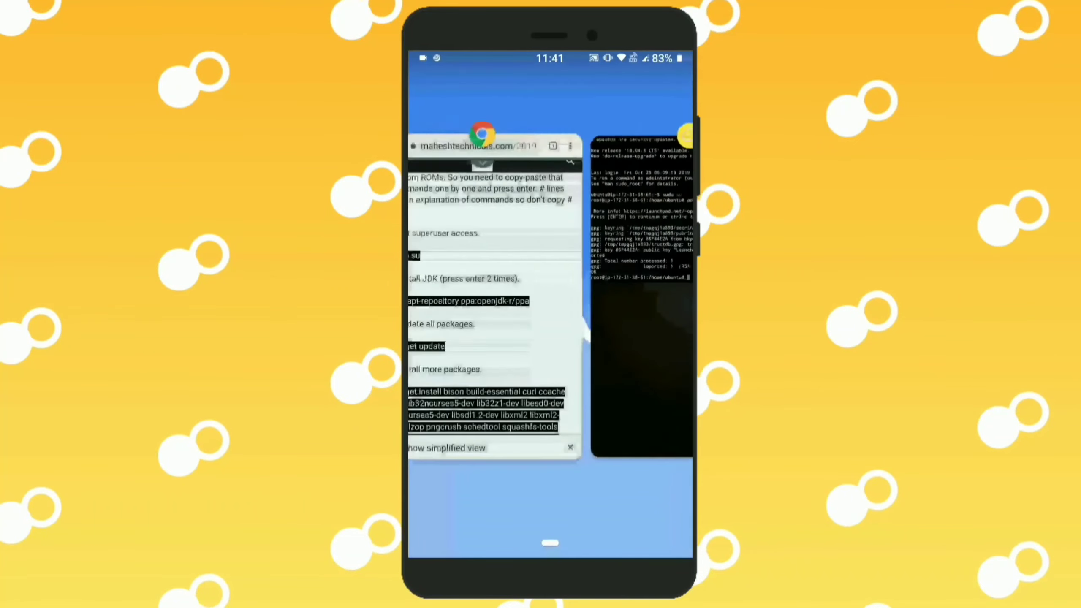
{"action": "left_click", "coordinate": [515, 296]}
{"action": "scroll", "coordinate": [549, 338], "scroll_direction": "down", "scroll_amount": 3}
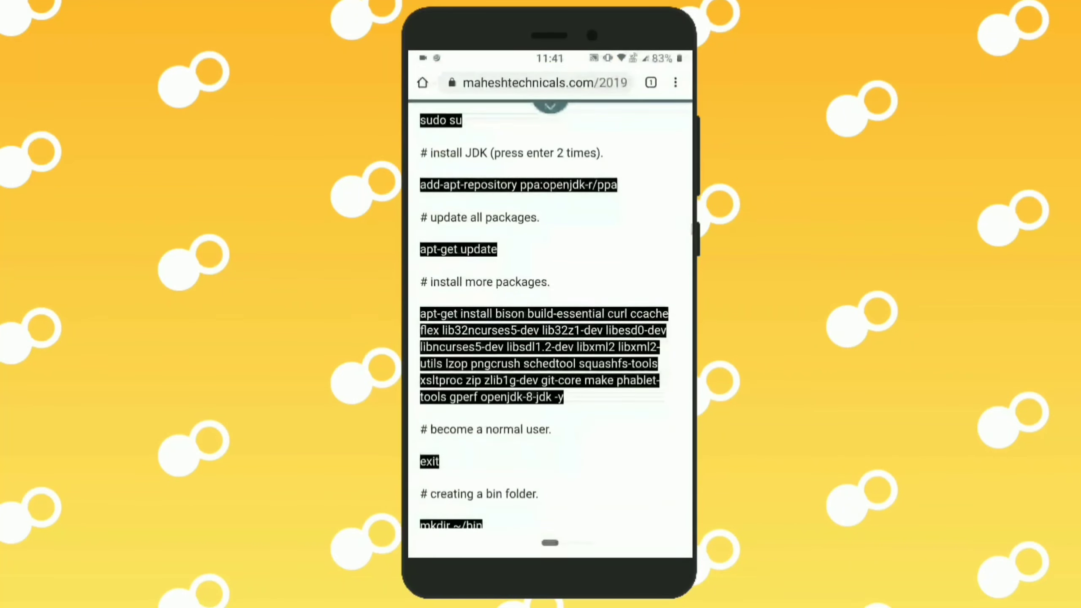
{"action": "double_click", "coordinate": [439, 249]}
{"action": "left_click_drag", "start_coordinate": [465, 265], "coordinate": [504, 265]}
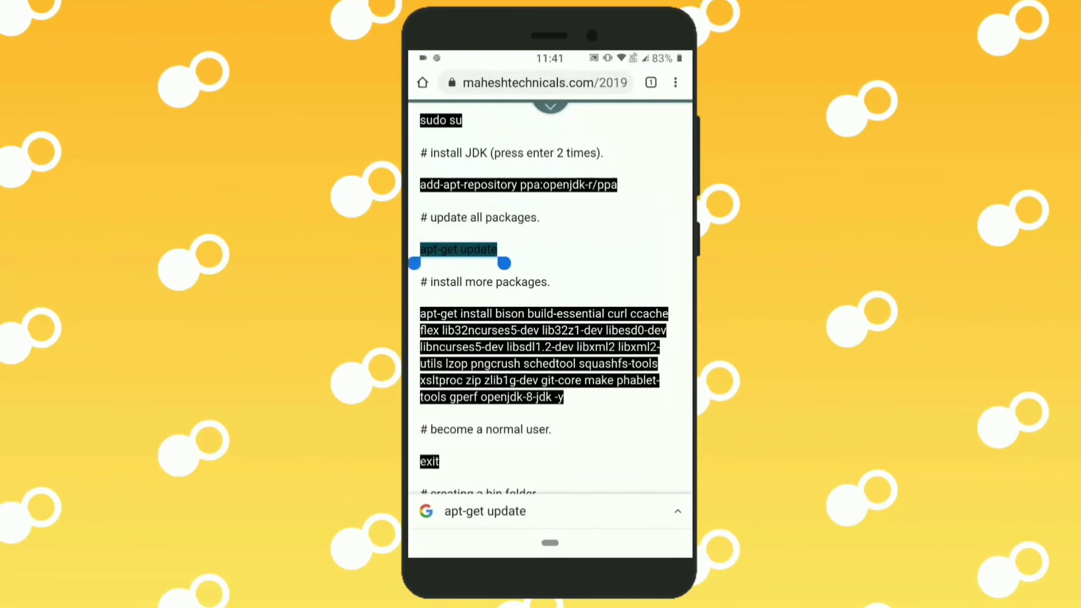
{"action": "left_click", "coordinate": [440, 223]}
Step: Paste and run 'apt-get update' in the root shell
{"action": "left_click_drag", "start_coordinate": [551, 544], "coordinate": [550, 422]}
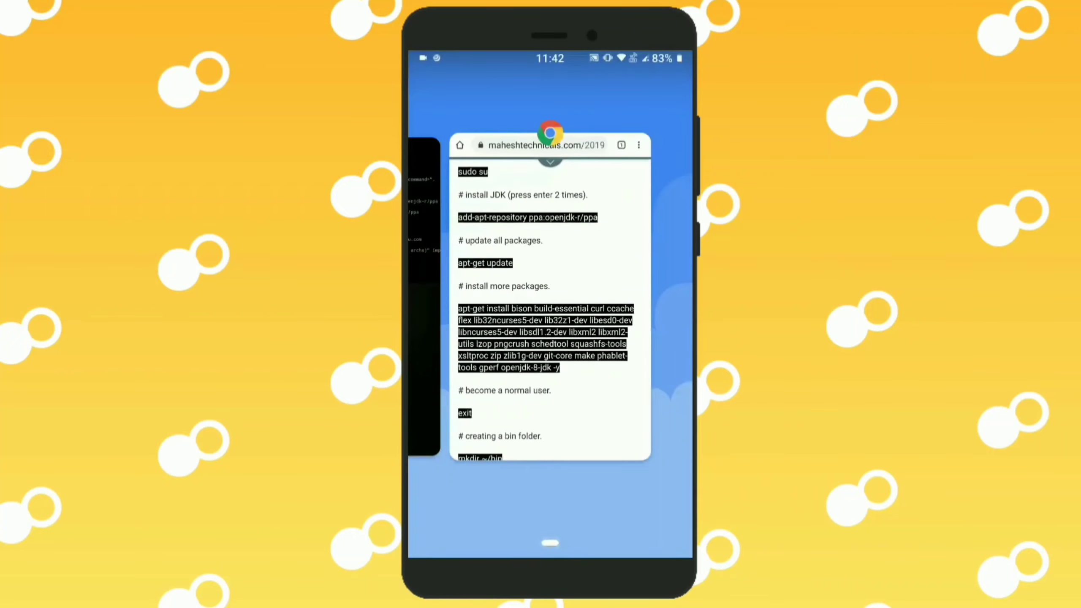
{"action": "left_click", "coordinate": [546, 169]}
{"action": "left_click", "coordinate": [549, 211]}
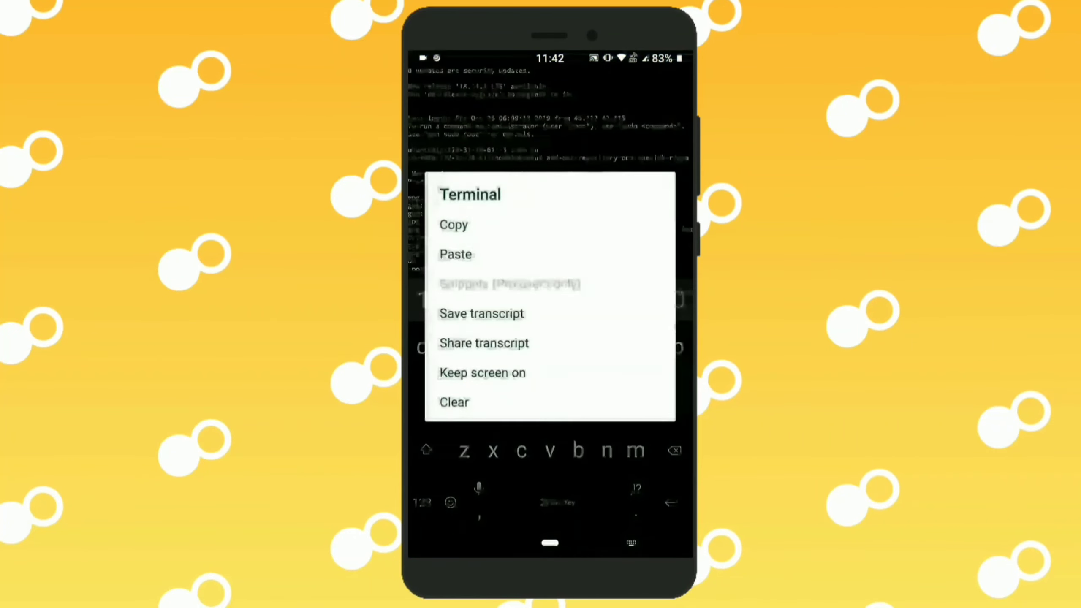
{"action": "left_click", "coordinate": [442, 248]}
{"action": "left_click", "coordinate": [671, 502]}
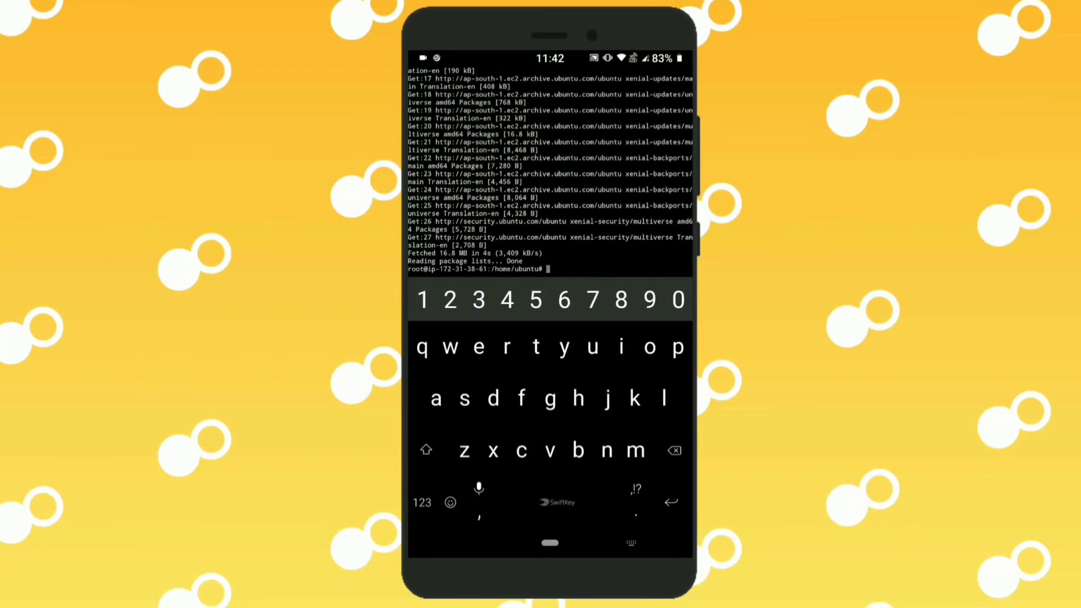
{"action": "left_click_drag", "start_coordinate": [550, 542], "coordinate": [643, 542]}
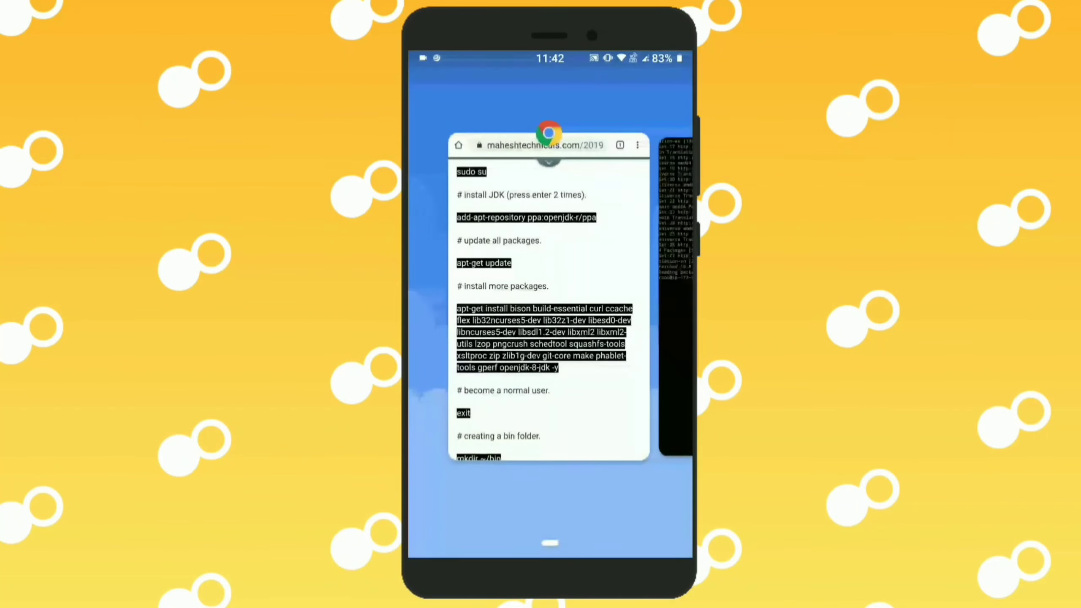
{"action": "scroll", "coordinate": [549, 338], "scroll_direction": "down", "scroll_amount": 2}
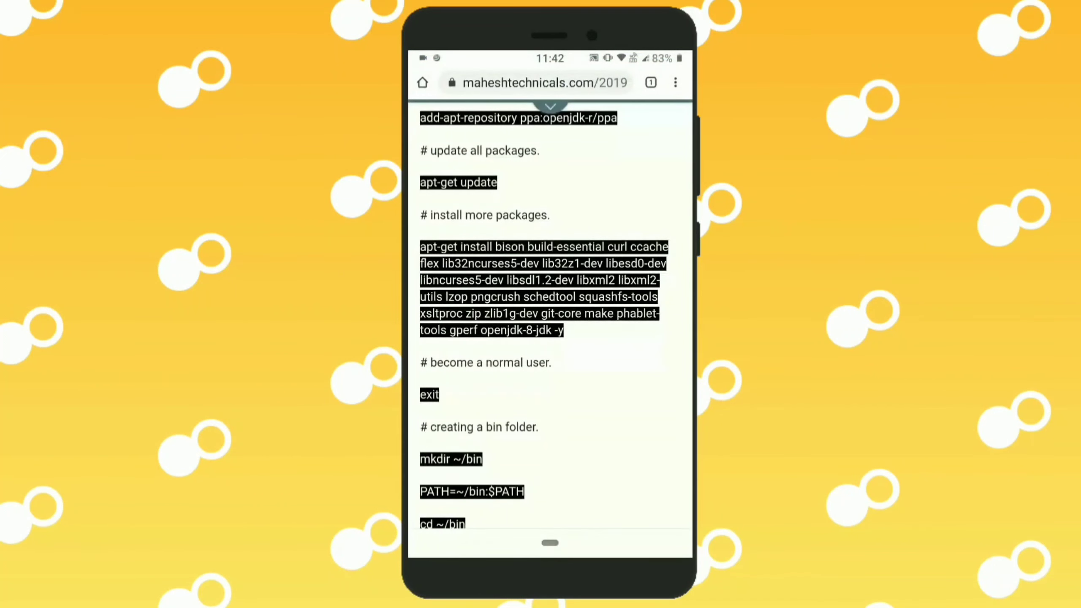
Step: Copy the apt-get install line listing bison, ccache, openjdk-8-jdk and other packages
{"action": "double_click", "coordinate": [430, 247]}
{"action": "left_click_drag", "start_coordinate": [464, 264], "coordinate": [565, 331]}
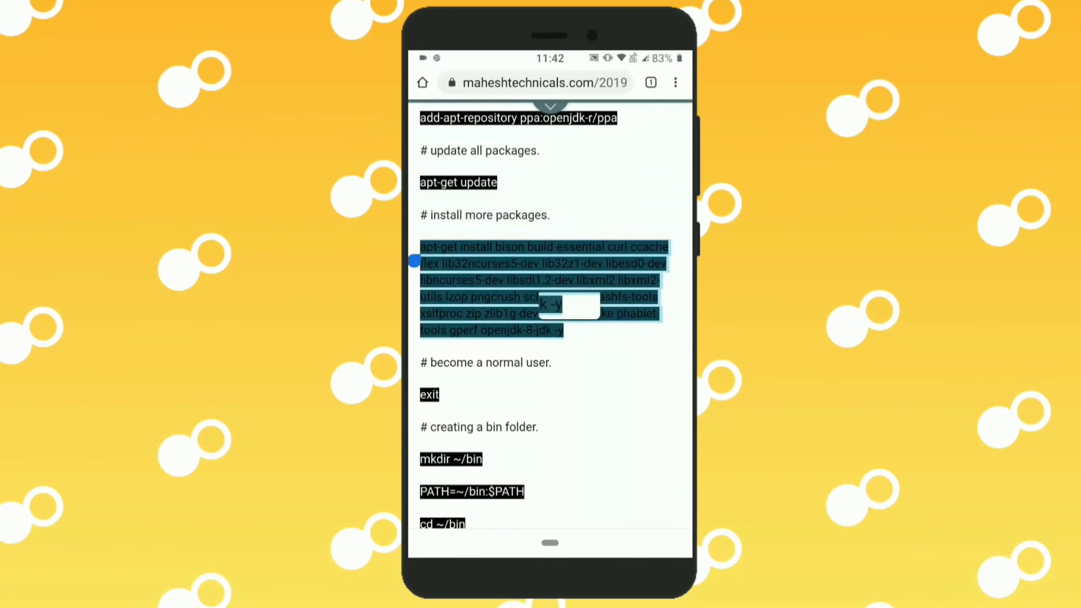
{"action": "left_click", "coordinate": [440, 221]}
Step: Paste and run the package install command in the root shell
{"action": "left_click_drag", "start_coordinate": [550, 543], "coordinate": [550, 380]}
{"action": "left_click_drag", "start_coordinate": [473, 296], "coordinate": [642, 295]}
{"action": "left_click", "coordinate": [550, 253]}
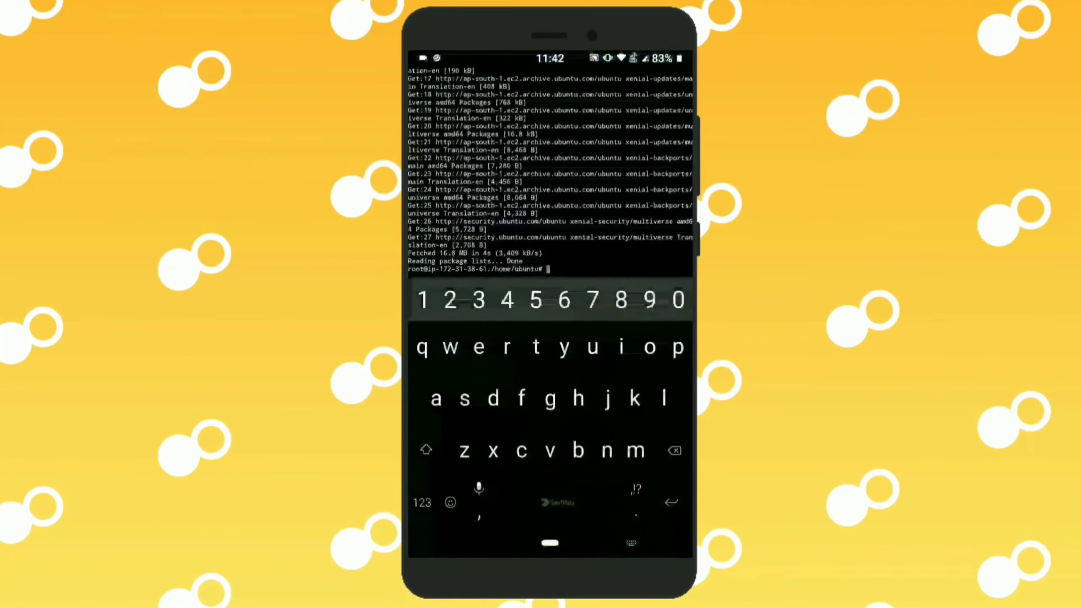
{"action": "right_click", "coordinate": [549, 170]}
{"action": "left_click", "coordinate": [473, 249]}
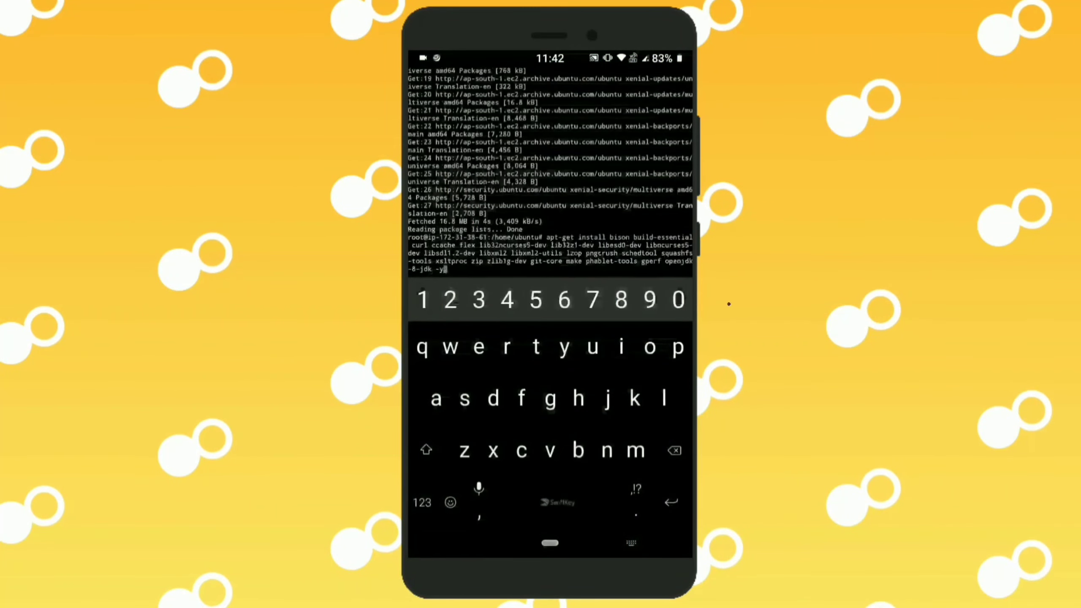
{"action": "key", "text": "Return"}
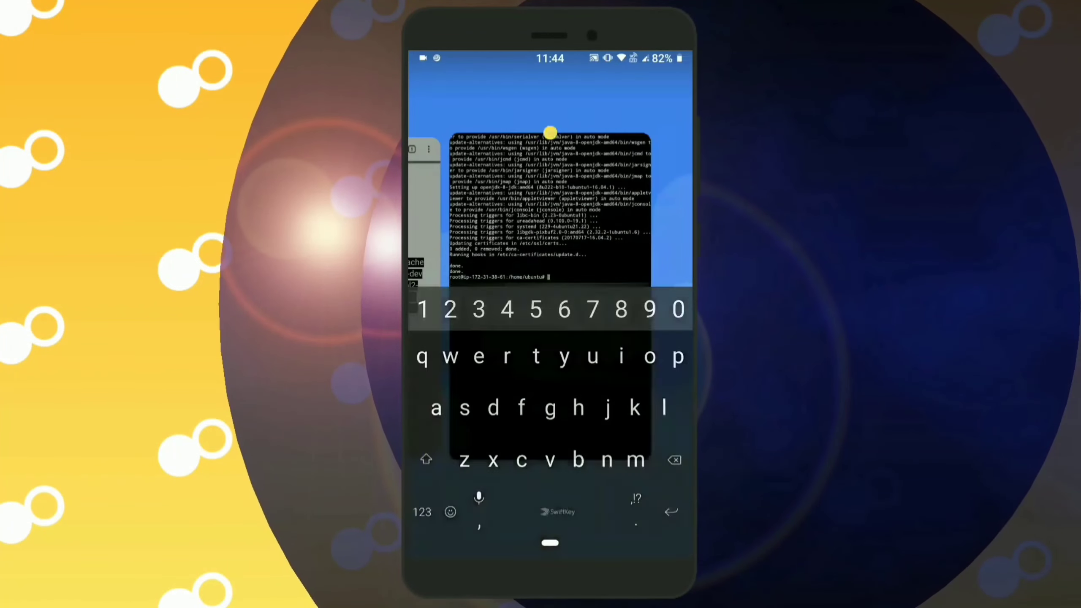
{"action": "scroll", "coordinate": [549, 338], "scroll_direction": "down", "scroll_amount": 3}
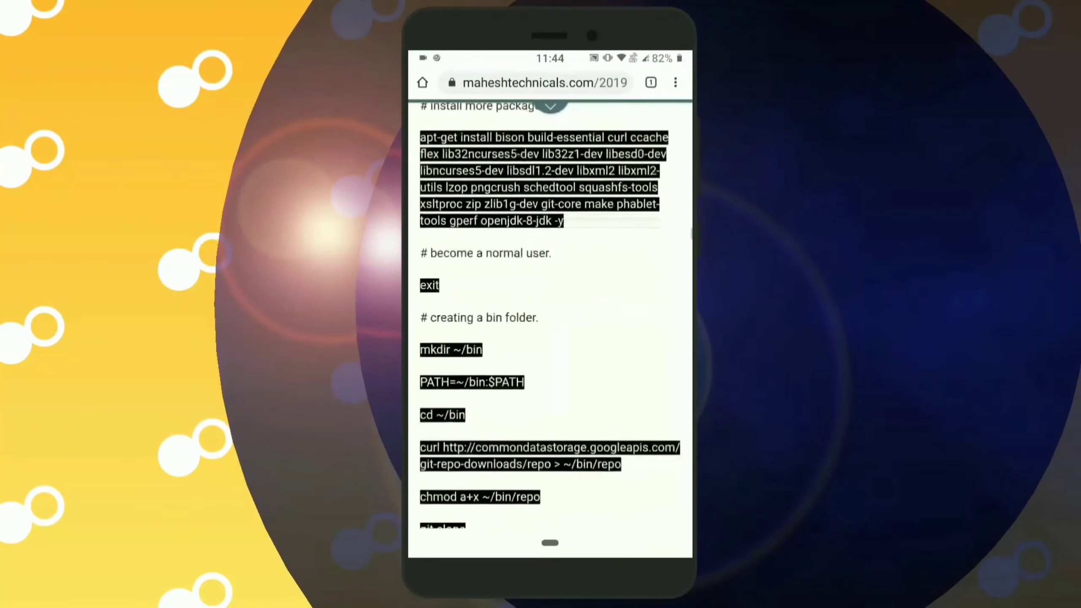
Step: Copy 'exit' from the guide and run it in the terminal to leave root
{"action": "double_click", "coordinate": [429, 285]}
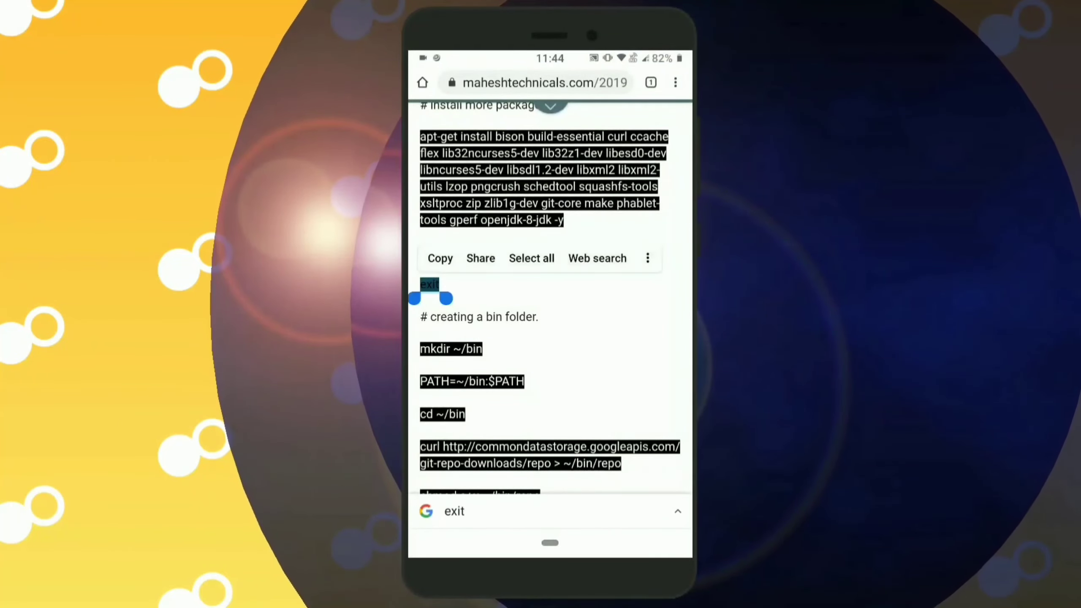
{"action": "left_click", "coordinate": [440, 258]}
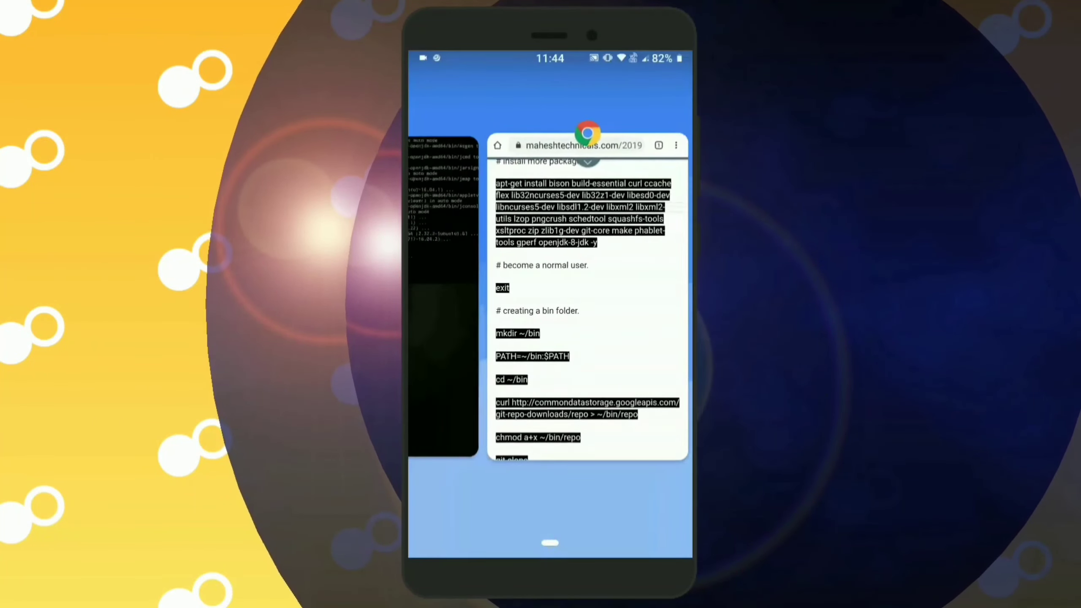
{"action": "left_click", "coordinate": [549, 131]}
{"action": "left_click", "coordinate": [549, 211]}
{"action": "right_click", "coordinate": [549, 169]}
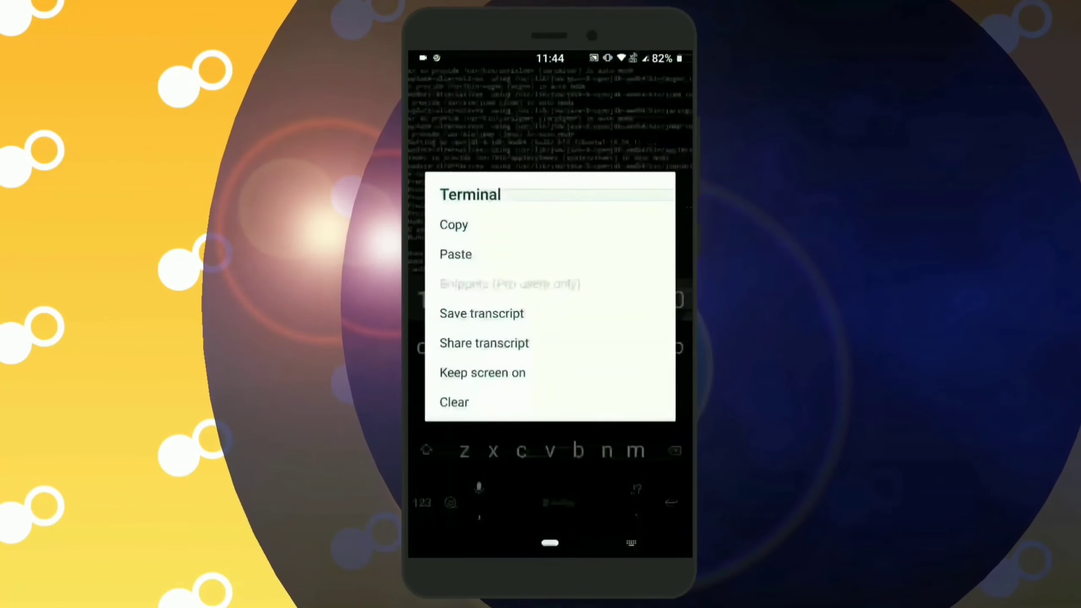
{"action": "left_click", "coordinate": [455, 254]}
{"action": "key", "text": "Return"}
Step: Copy the 'mkdir ~/bin' command from the instructions page
{"action": "left_click", "coordinate": [549, 544]}
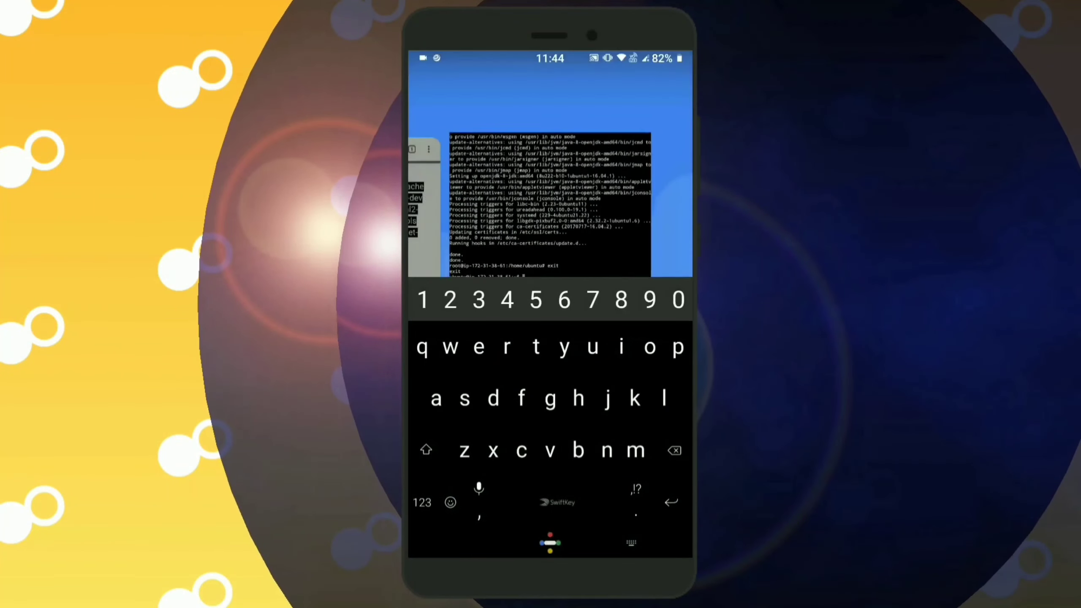
{"action": "left_click_drag", "start_coordinate": [473, 296], "coordinate": [642, 296]}
{"action": "left_click", "coordinate": [541, 271]}
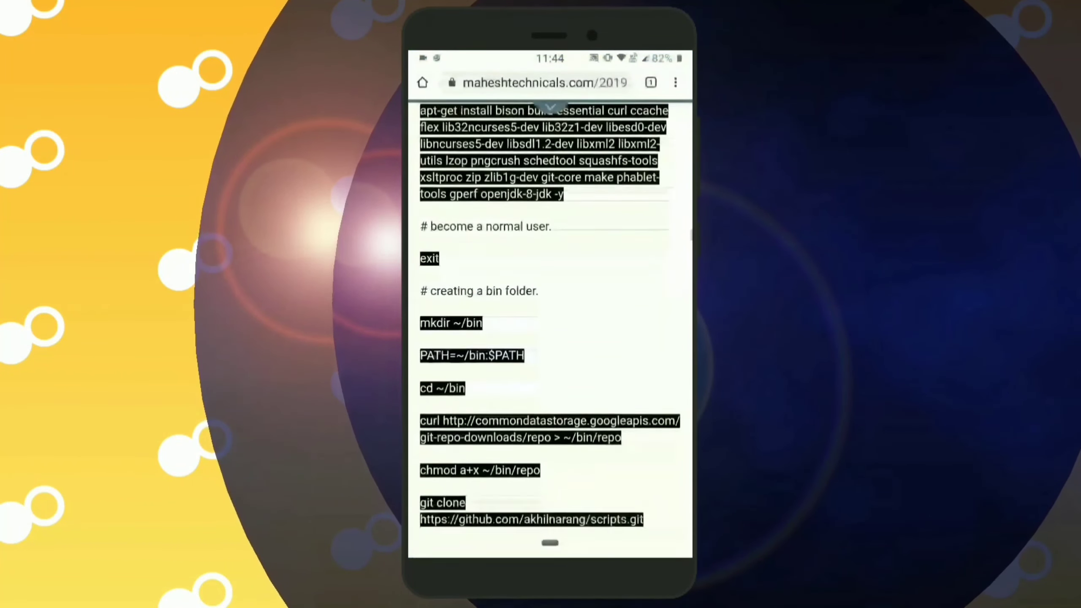
{"action": "scroll", "coordinate": [549, 338], "scroll_direction": "down", "scroll_amount": 3}
{"action": "left_click_drag", "start_coordinate": [457, 269], "coordinate": [490, 269]}
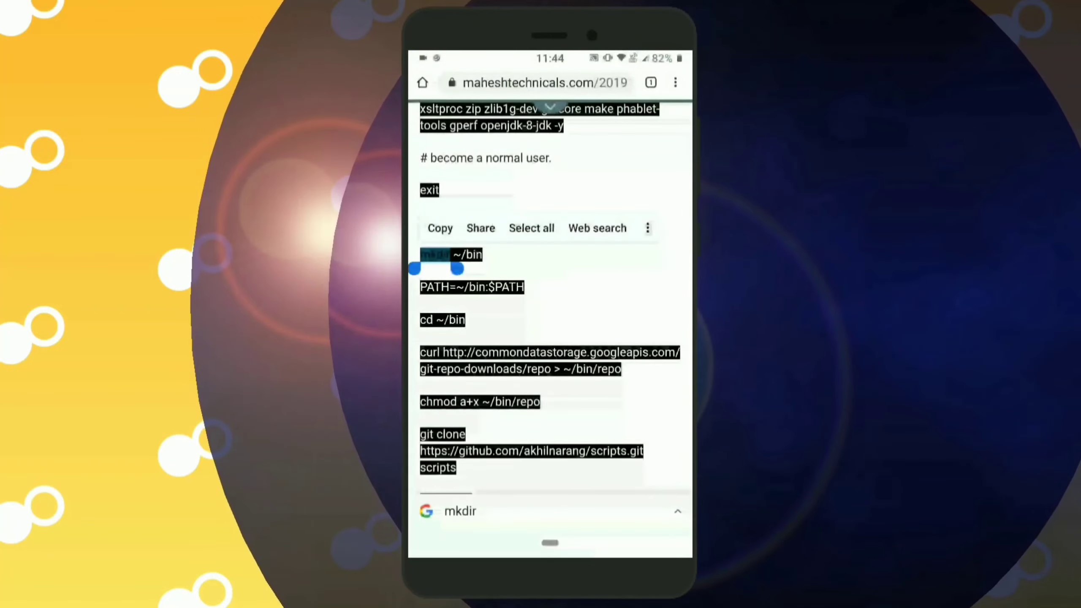
{"action": "left_click", "coordinate": [441, 228]}
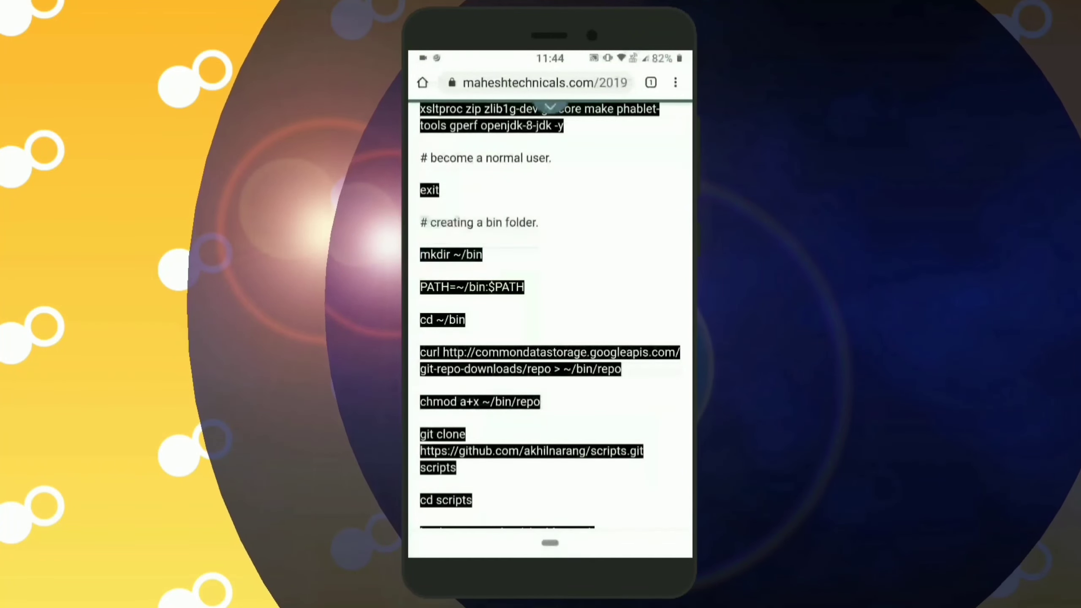
{"action": "left_click_drag", "start_coordinate": [439, 544], "coordinate": [591, 545]}
Step: Paste and run 'mkdir ~/bin' to create the bin folder
{"action": "left_click", "coordinate": [550, 296]}
{"action": "left_click", "coordinate": [549, 338]}
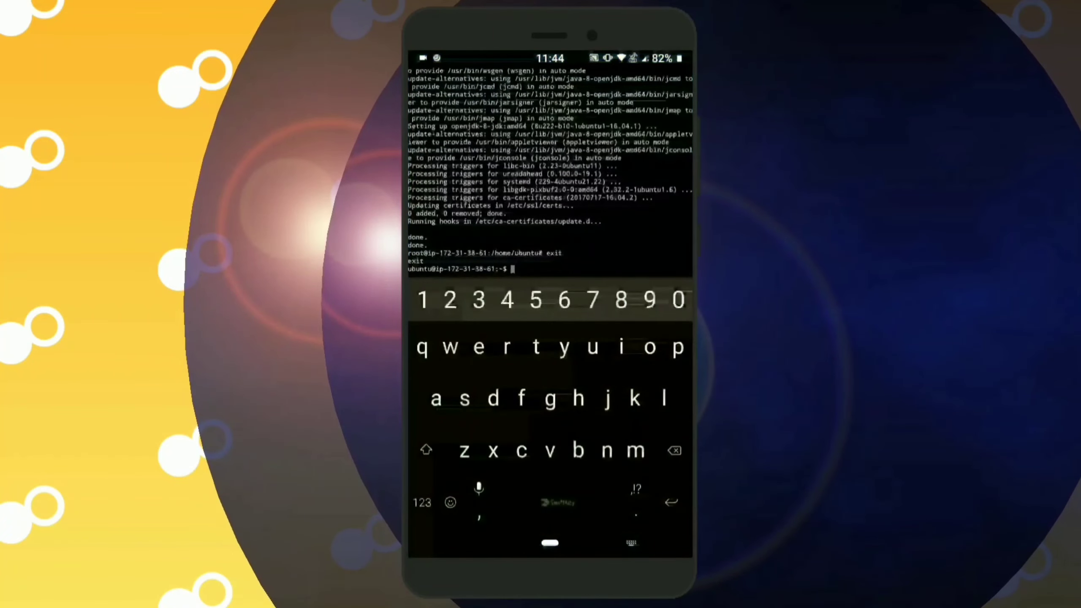
{"action": "left_click", "coordinate": [550, 169]}
{"action": "left_click", "coordinate": [456, 254]}
{"action": "type", "text": "mkdir ~/bin"}
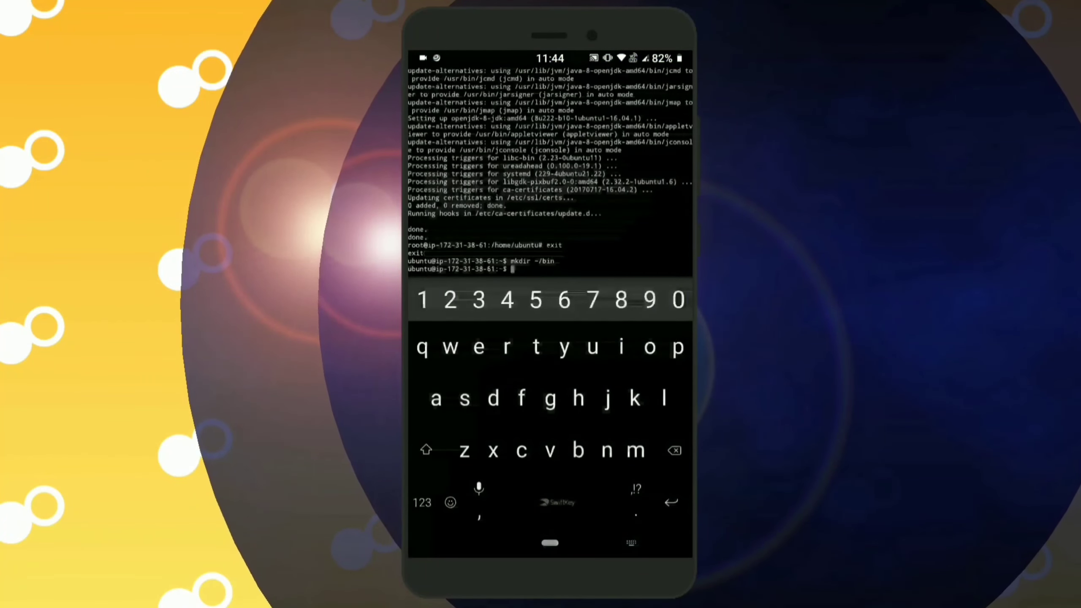
Step: Copy and run 'PATH=~/bin:$PATH' in the terminal
{"action": "left_click_drag", "start_coordinate": [549, 544], "coordinate": [634, 422]}
{"action": "left_click", "coordinate": [549, 296]}
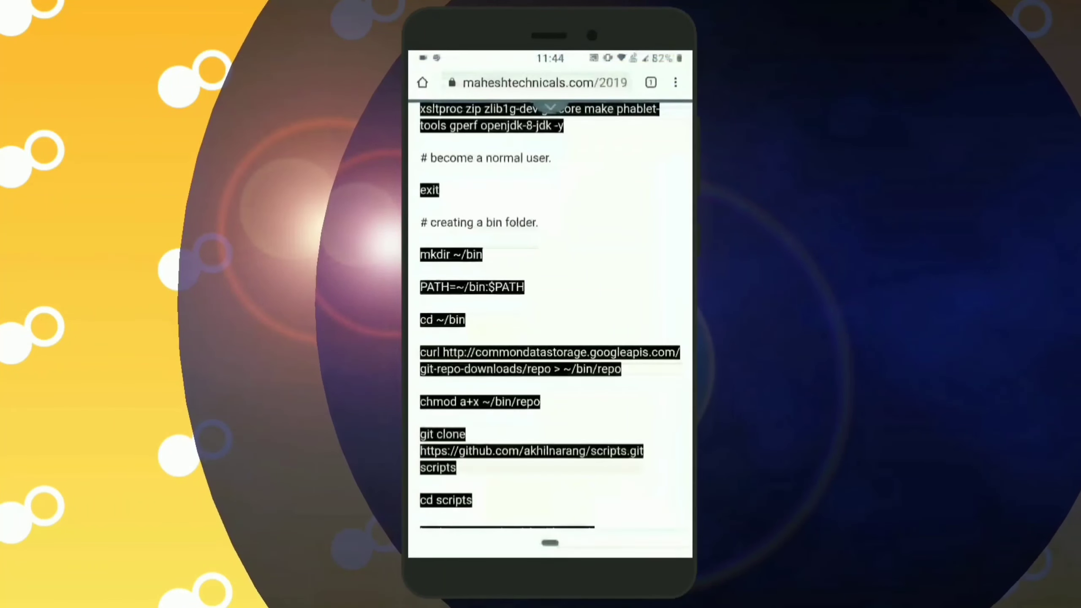
{"action": "double_click", "coordinate": [433, 288]}
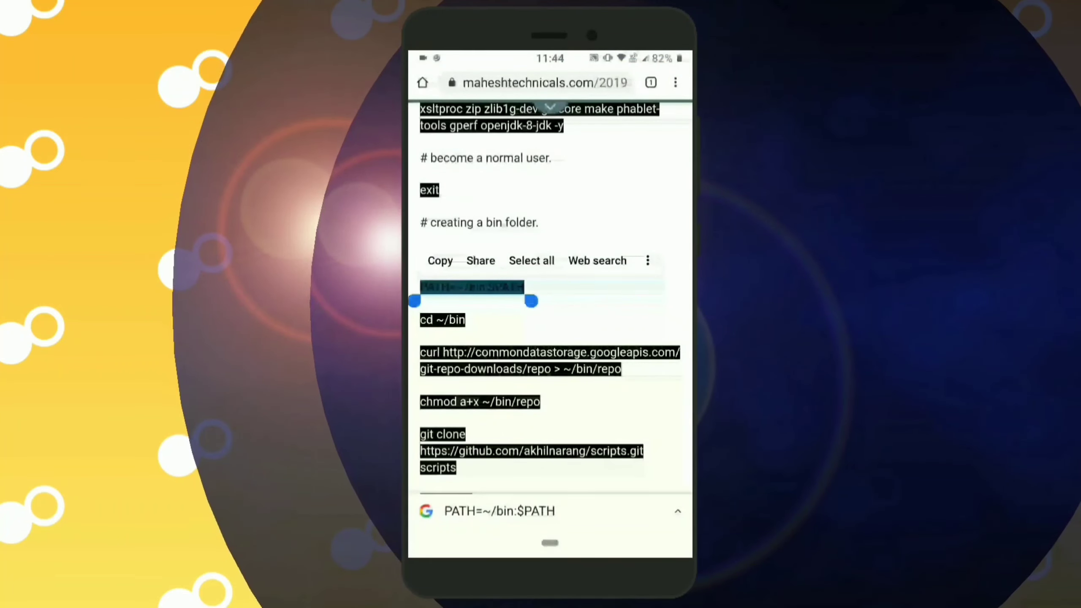
{"action": "left_click", "coordinate": [439, 260]}
{"action": "left_click_drag", "start_coordinate": [549, 545], "coordinate": [634, 422]}
{"action": "left_click", "coordinate": [549, 254]}
{"action": "left_click", "coordinate": [549, 211]}
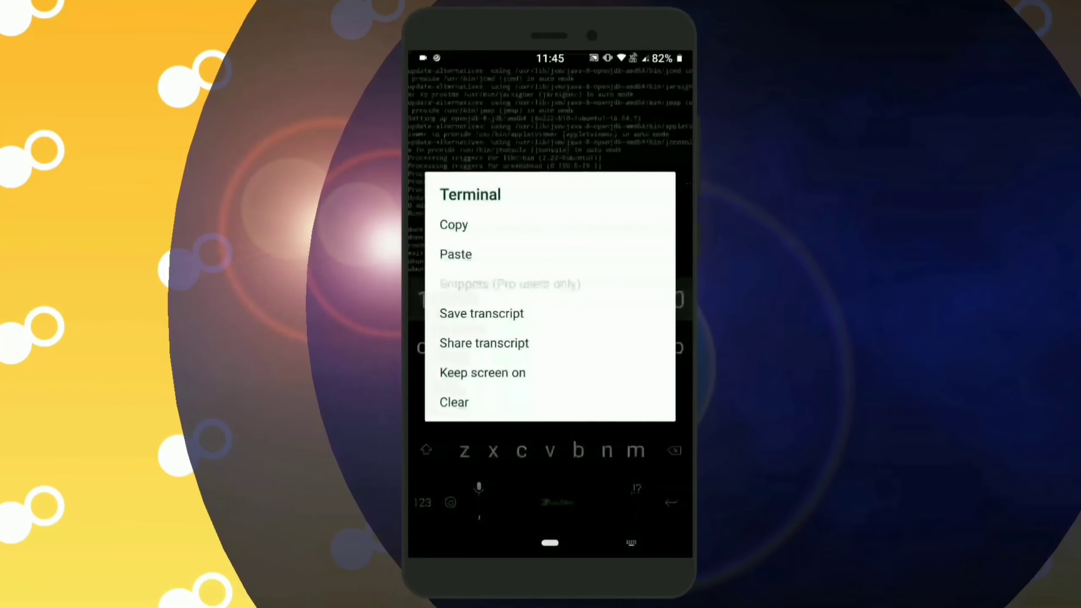
{"action": "left_click", "coordinate": [532, 254]}
{"action": "left_click", "coordinate": [671, 501]}
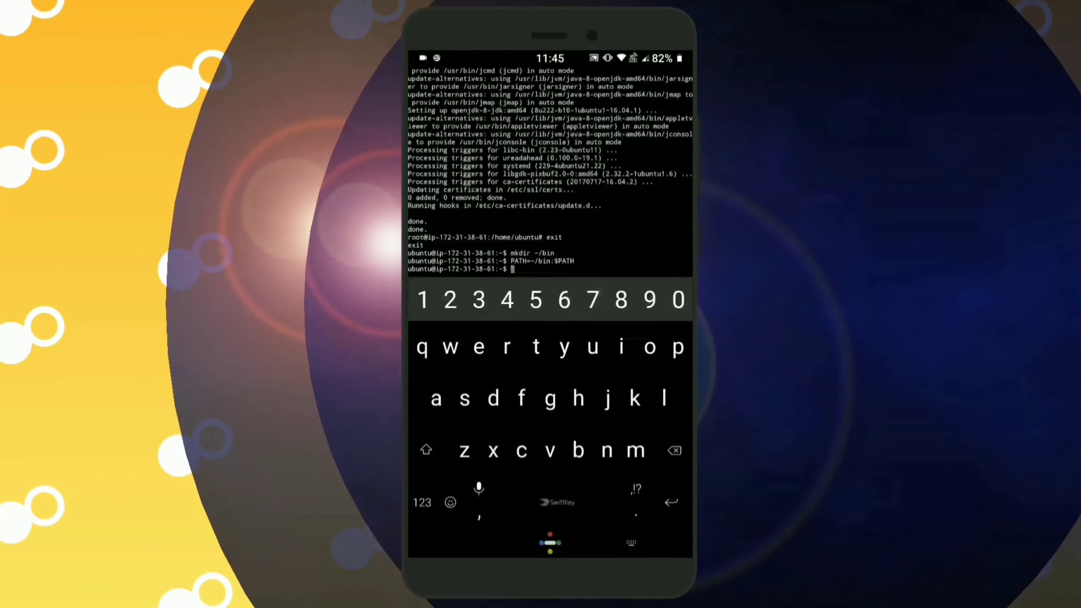
Step: Copy and run 'cd ~/bin' to enter the bin folder
{"action": "left_click_drag", "start_coordinate": [550, 545], "coordinate": [570, 338]}
{"action": "left_click_drag", "start_coordinate": [473, 296], "coordinate": [642, 296]}
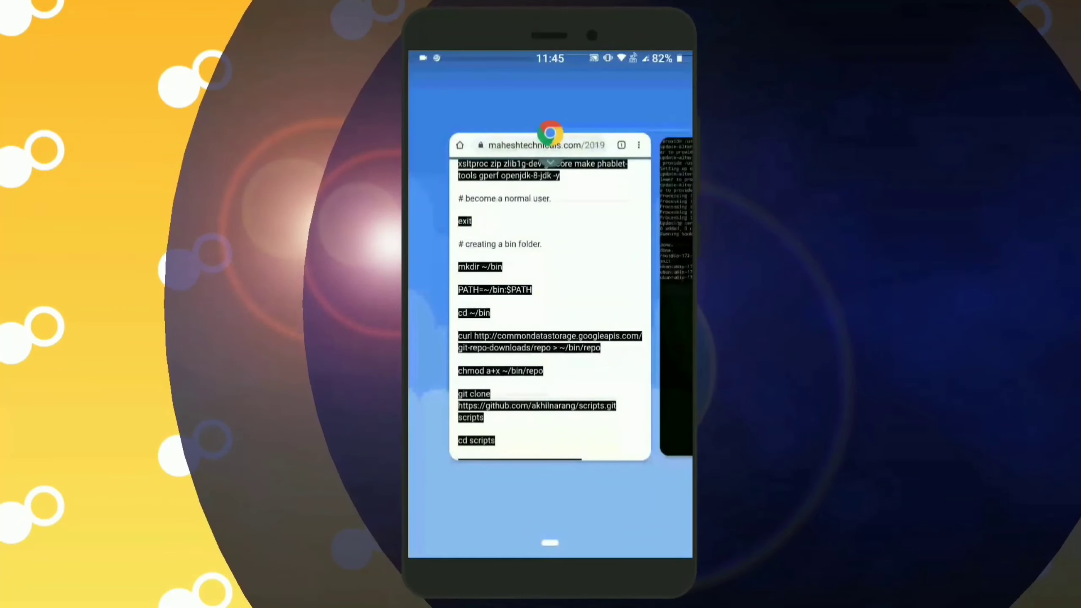
{"action": "left_click", "coordinate": [523, 296]}
{"action": "double_click", "coordinate": [427, 320]}
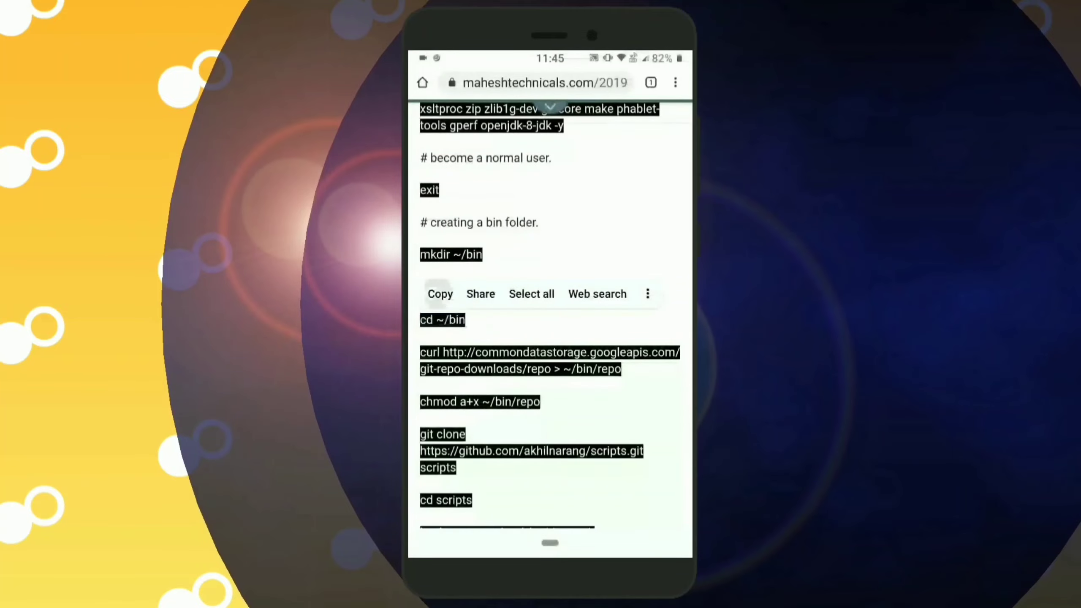
{"action": "left_click", "coordinate": [440, 294]}
{"action": "left_click_drag", "start_coordinate": [549, 544], "coordinate": [549, 338]}
{"action": "left_click_drag", "start_coordinate": [473, 295], "coordinate": [642, 295]}
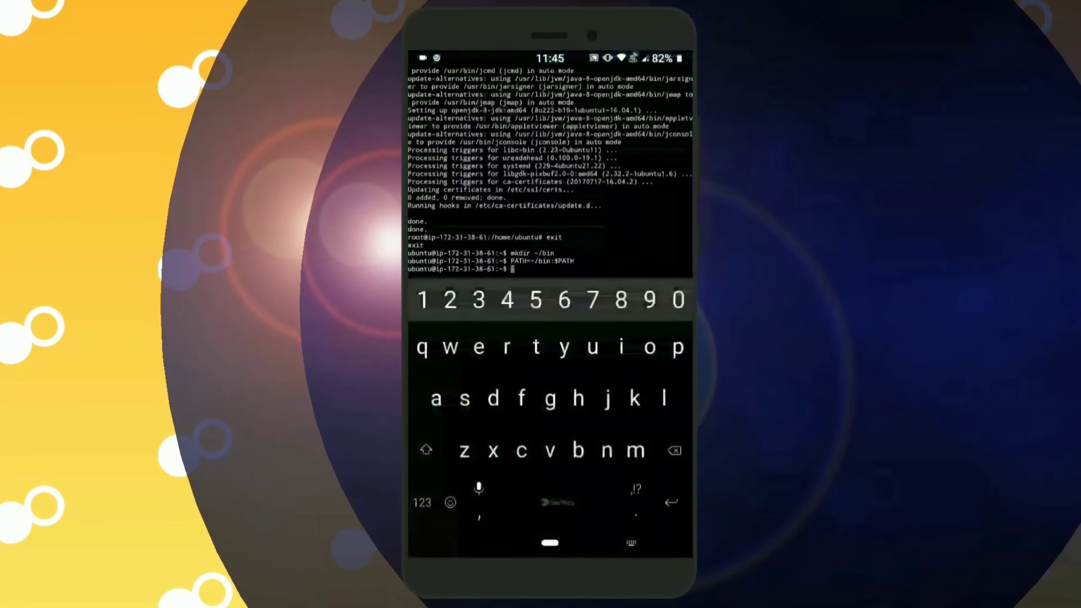
{"action": "left_click", "coordinate": [454, 247]}
{"action": "type", "text": "cd ~/bin"}
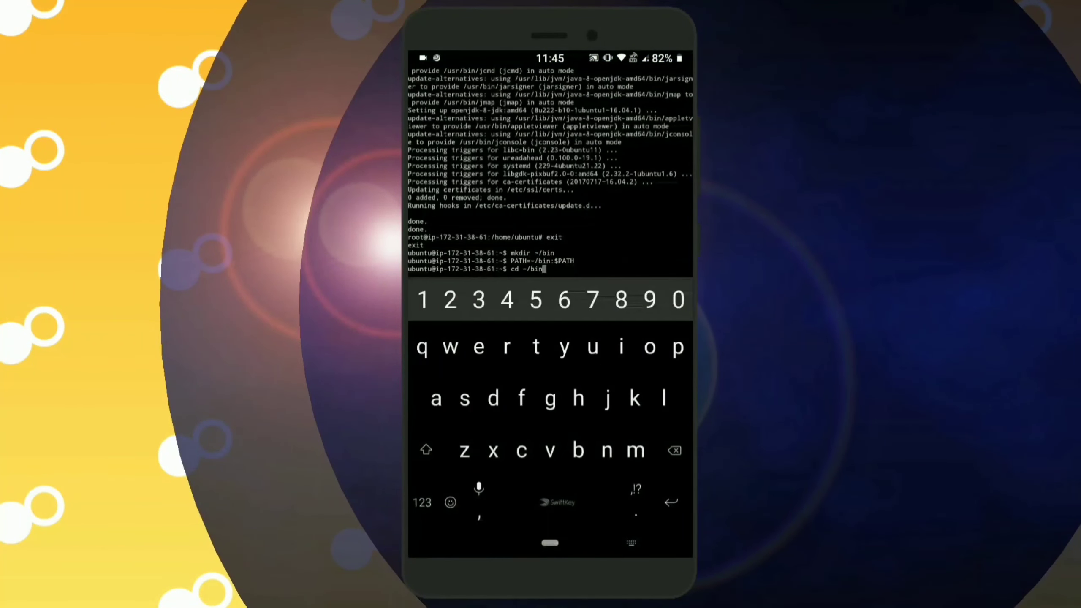
{"action": "left_click", "coordinate": [670, 502]}
Step: Copy and run the curl command that downloads the repo tool
{"action": "left_click_drag", "start_coordinate": [549, 544], "coordinate": [595, 134]}
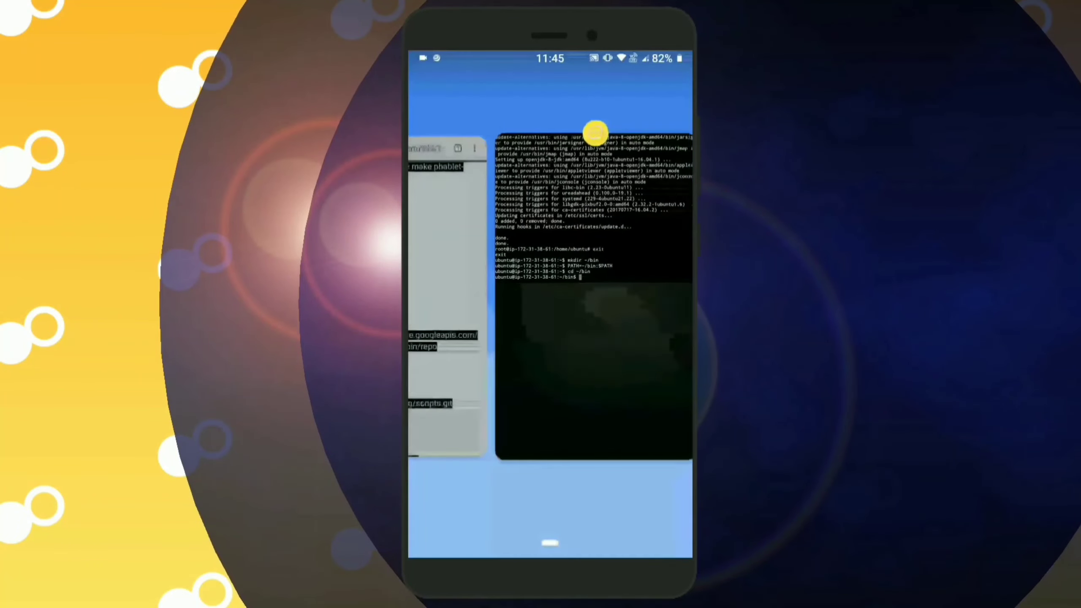
{"action": "left_click_drag", "start_coordinate": [474, 296], "coordinate": [642, 296]}
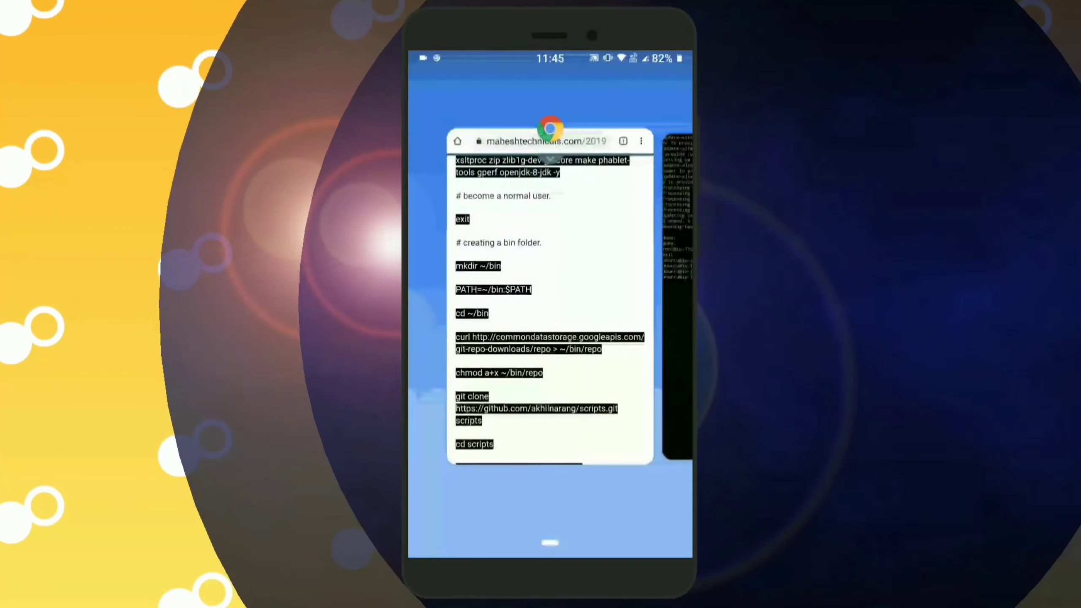
{"action": "left_click", "coordinate": [549, 296]}
{"action": "left_click", "coordinate": [429, 352]}
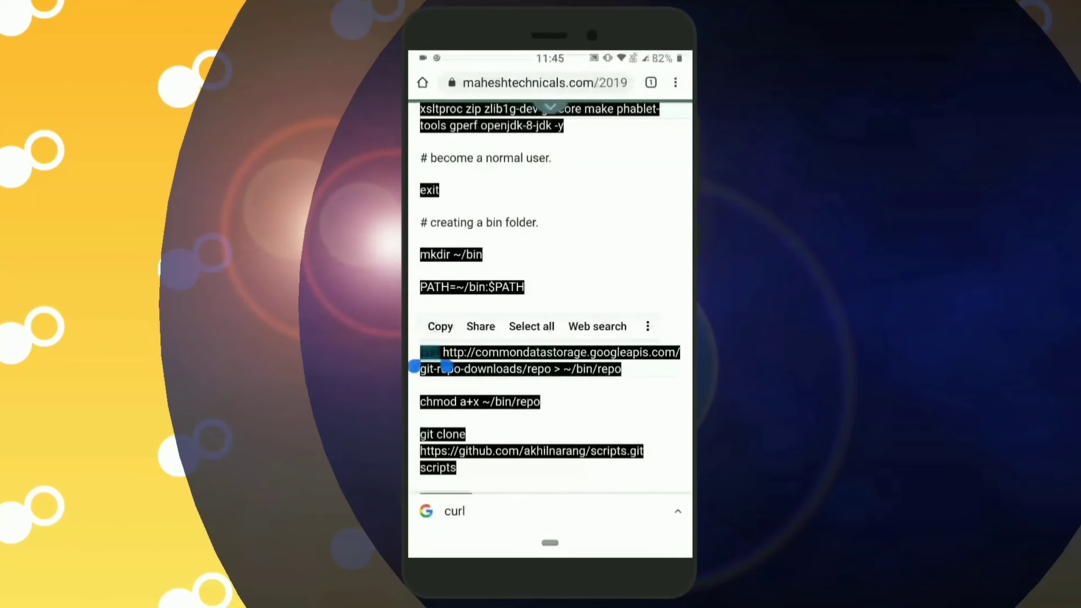
{"action": "left_click_drag", "start_coordinate": [442, 369], "coordinate": [626, 382]}
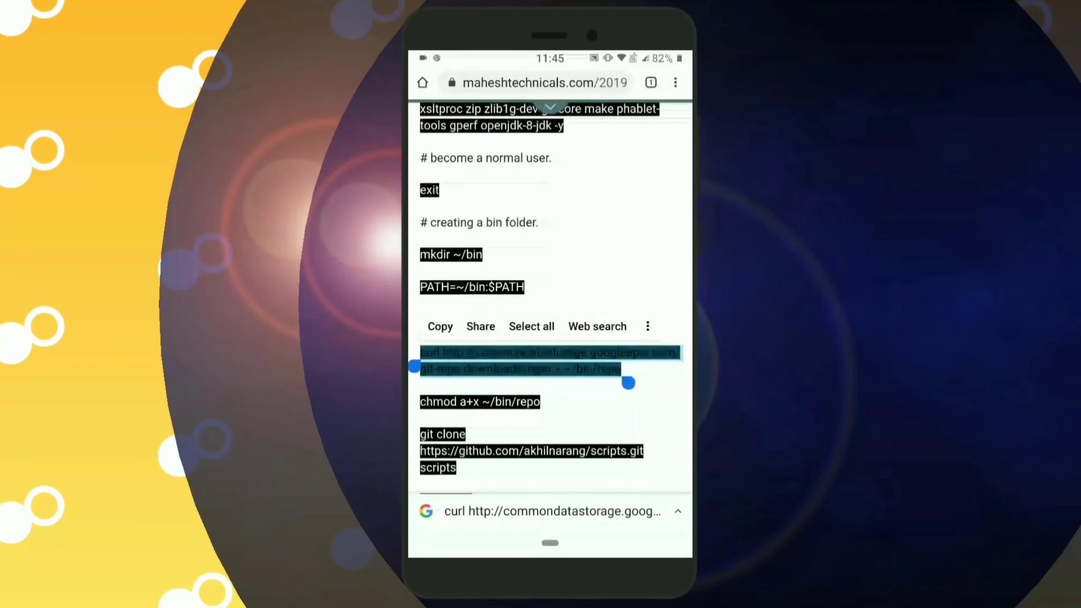
{"action": "left_click", "coordinate": [440, 326]}
{"action": "key", "text": "alt+Tab"}
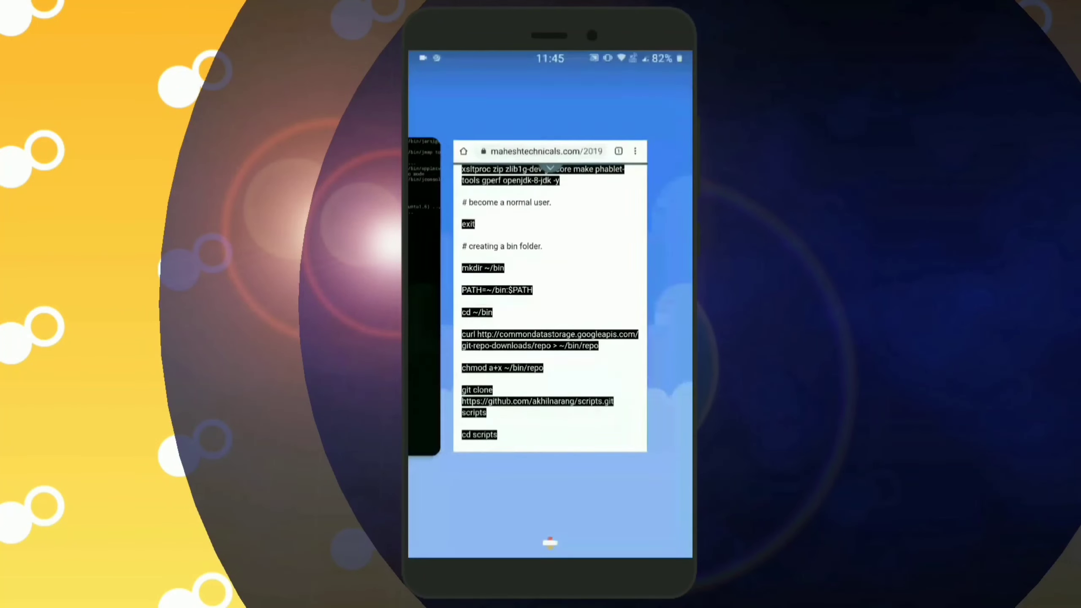
{"action": "left_click_drag", "start_coordinate": [473, 296], "coordinate": [642, 296]}
{"action": "left_click", "coordinate": [550, 296]}
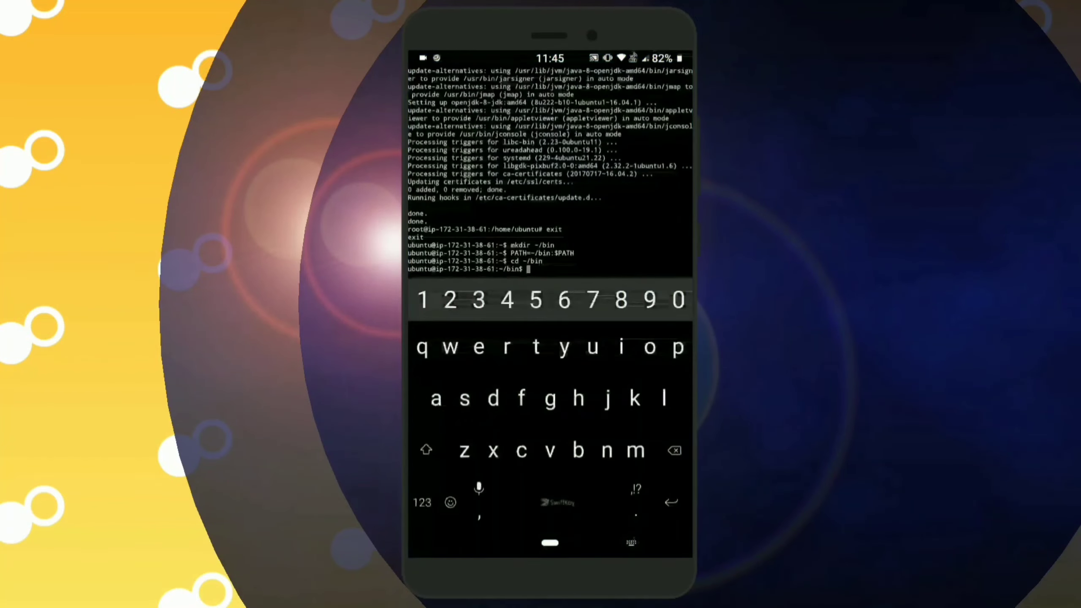
{"action": "left_click", "coordinate": [549, 211]}
{"action": "left_click", "coordinate": [456, 255]}
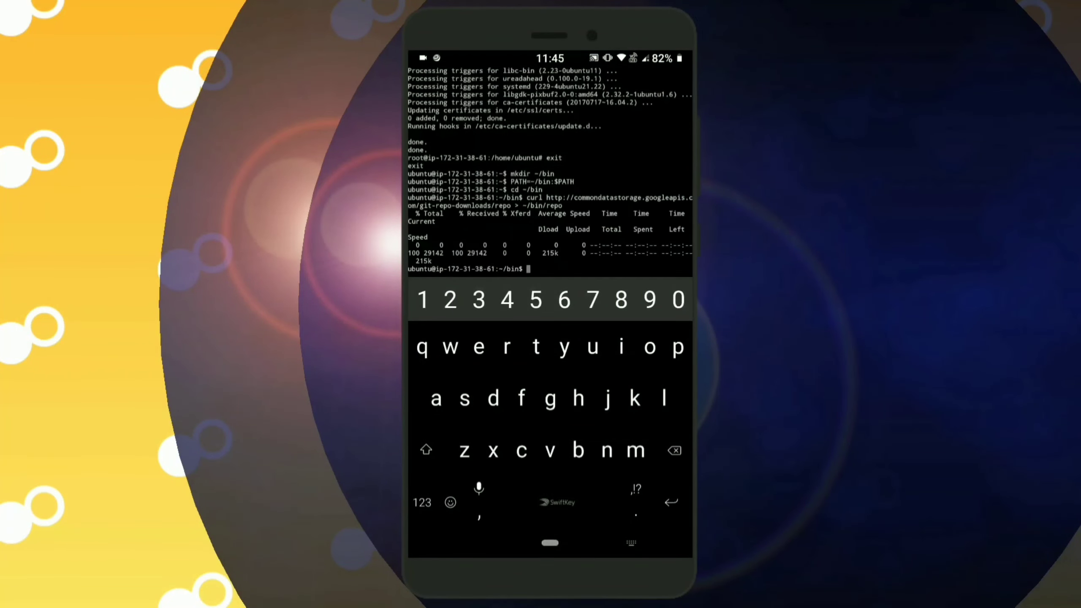
Step: Copy and run 'chmod a+x ~/bin/repo' to make repo executable
{"action": "key", "text": "alt+Tab"}
{"action": "left_click", "coordinate": [508, 253]}
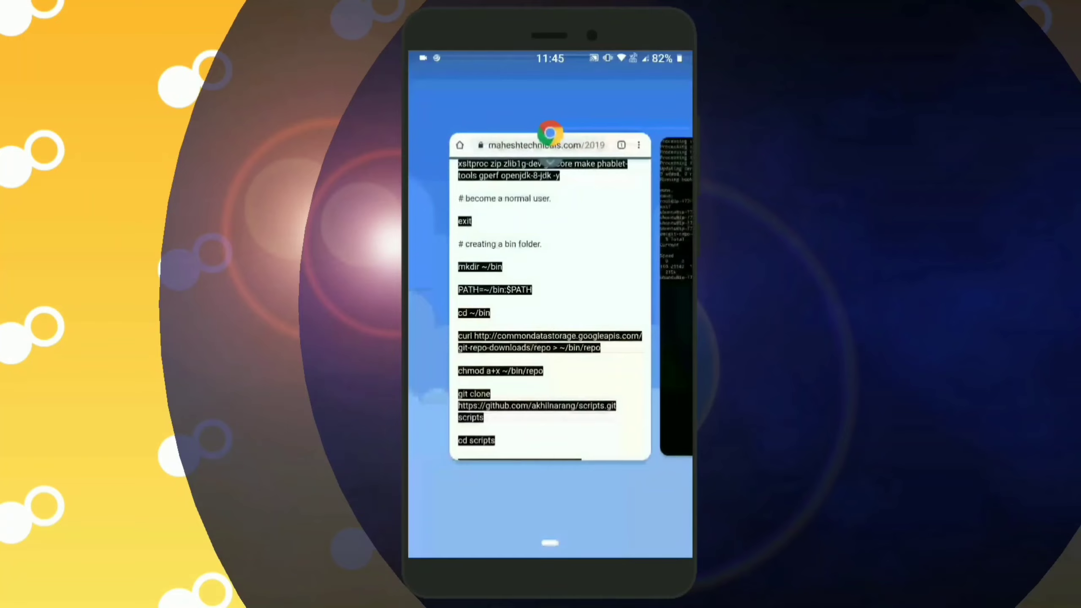
{"action": "scroll", "coordinate": [549, 338], "scroll_direction": "down", "scroll_amount": 2}
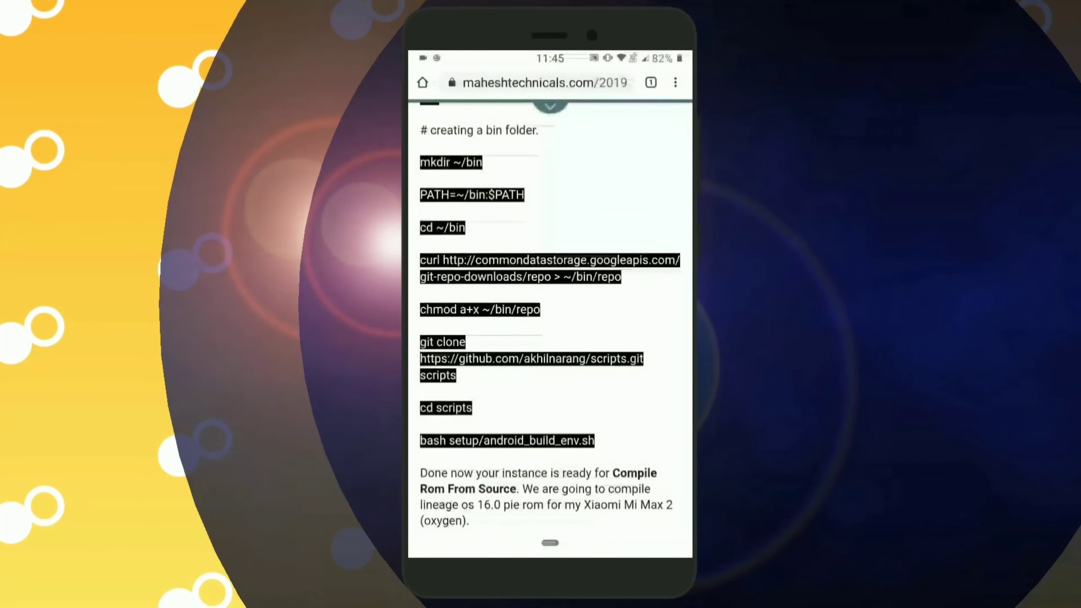
{"action": "double_click", "coordinate": [438, 309]}
{"action": "left_click_drag", "start_coordinate": [461, 323], "coordinate": [548, 324]}
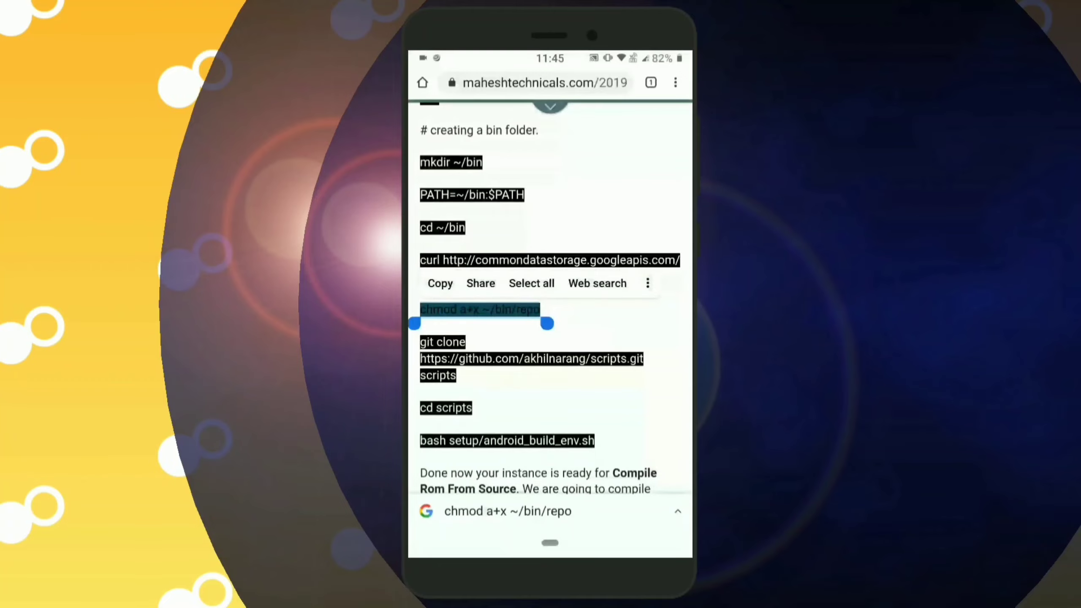
{"action": "left_click", "coordinate": [440, 283]}
{"action": "key", "text": "alt+Tab"}
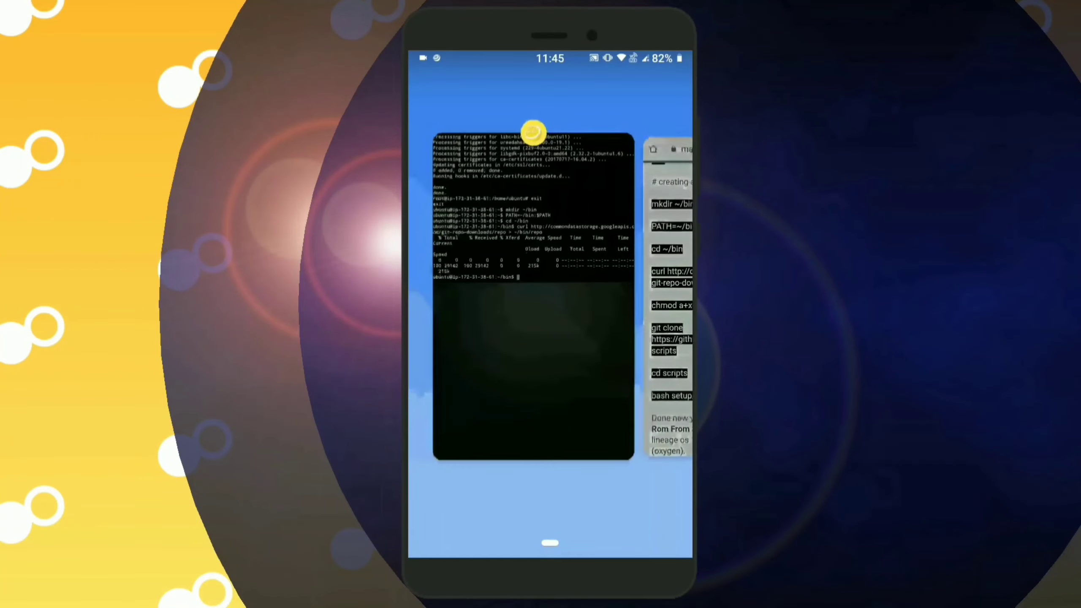
{"action": "right_click", "coordinate": [549, 212]}
{"action": "left_click", "coordinate": [448, 249]}
{"action": "key", "text": "Return"}
{"action": "key", "text": "alt+Tab"}
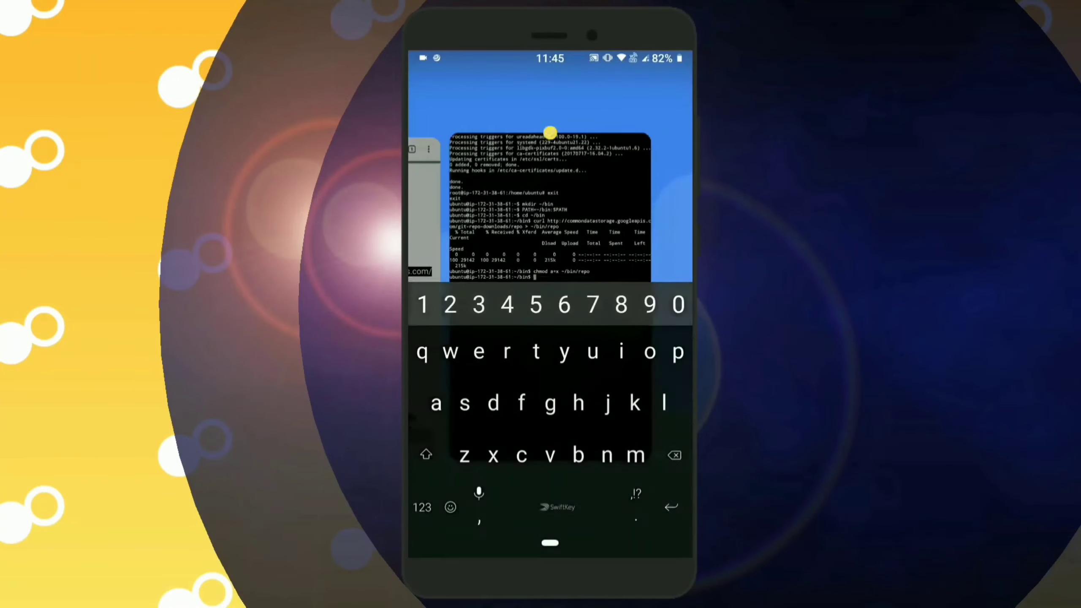
Step: Copy and run the git clone command for the akhilnarang scripts repository
{"action": "left_click", "coordinate": [549, 297]}
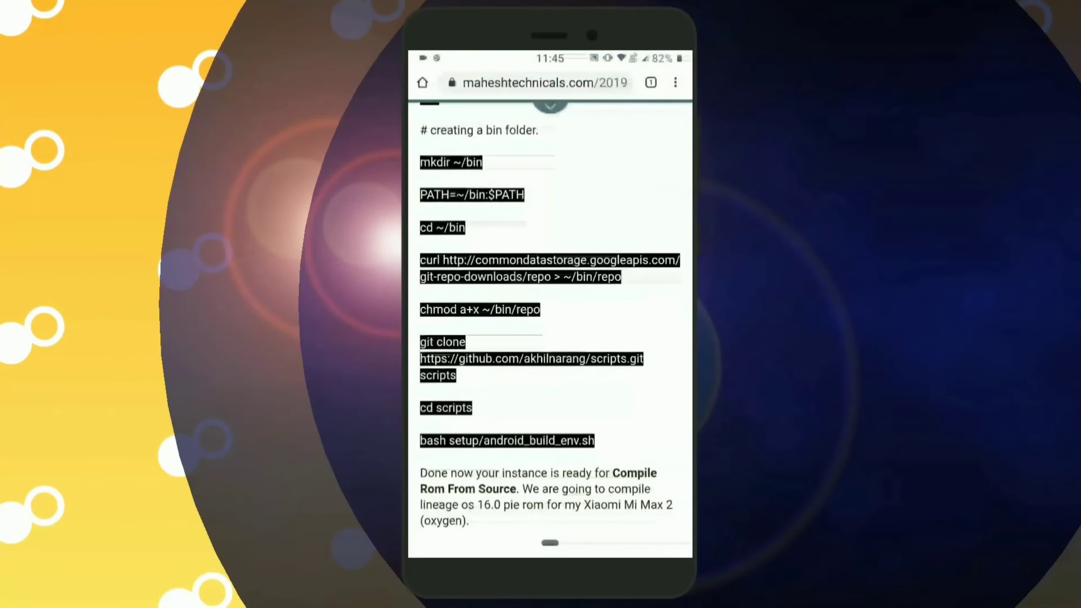
{"action": "double_click", "coordinate": [427, 341]}
{"action": "left_click_drag", "start_coordinate": [441, 358], "coordinate": [463, 387]}
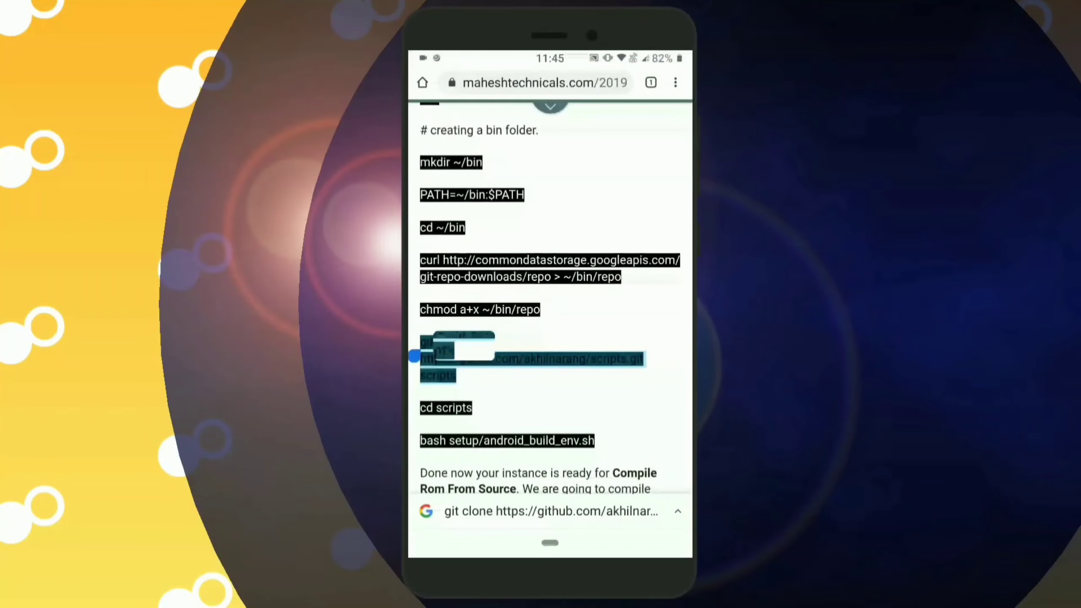
{"action": "left_click", "coordinate": [440, 316]}
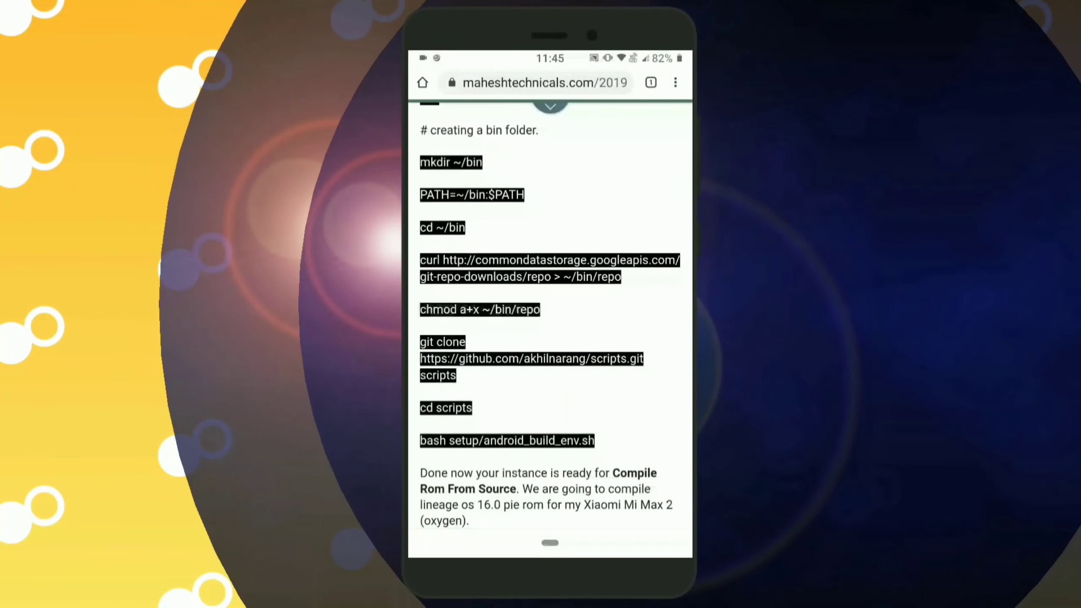
{"action": "key", "text": "alt+Tab"}
{"action": "left_click", "coordinate": [550, 254]}
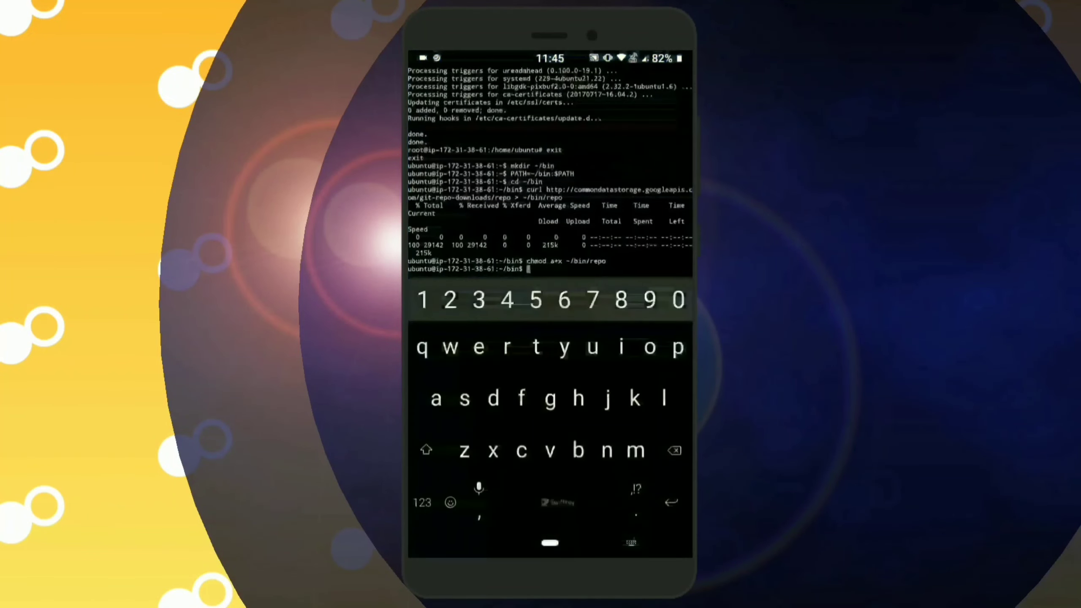
{"action": "left_click", "coordinate": [462, 301]}
{"action": "left_click", "coordinate": [507, 253]}
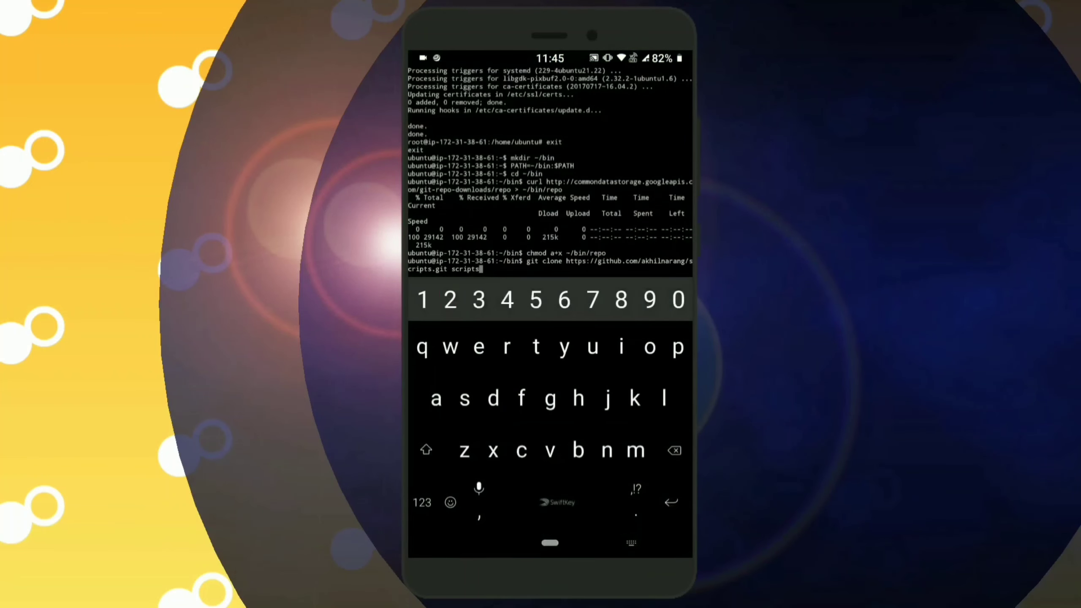
{"action": "key", "text": "Return"}
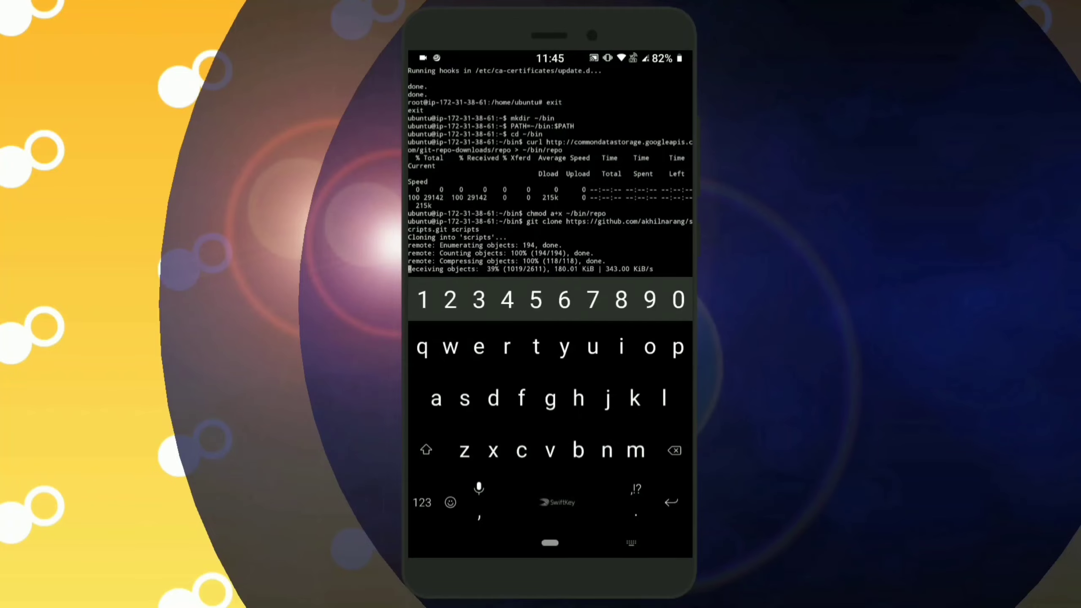
Step: Copy and run 'cd scripts' to enter the cloned folder
{"action": "left_click_drag", "start_coordinate": [549, 544], "coordinate": [550, 381]}
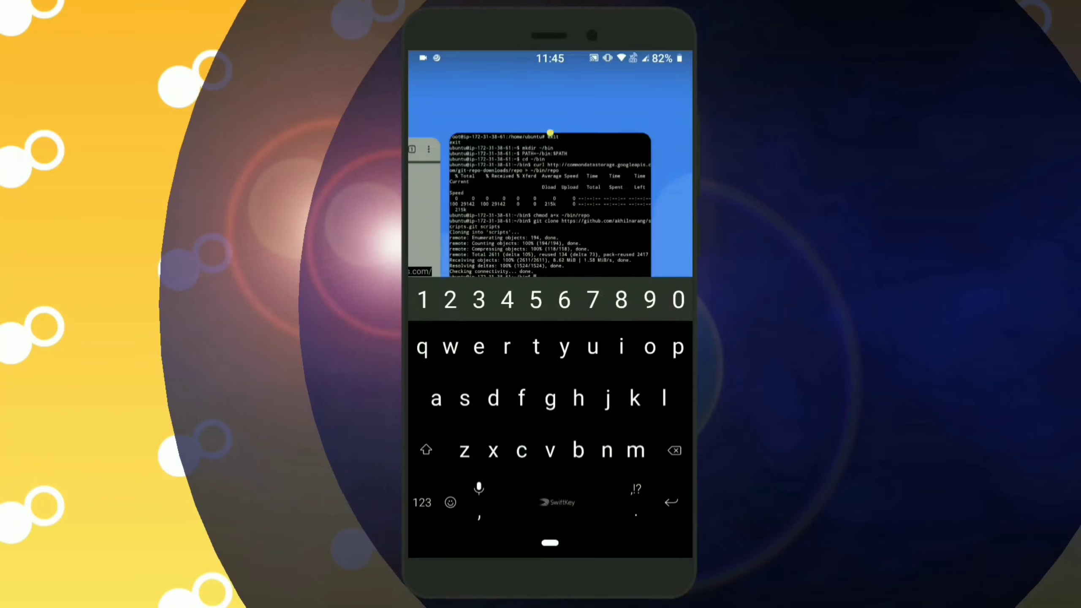
{"action": "left_click", "coordinate": [541, 296]}
{"action": "left_click_drag", "start_coordinate": [549, 422], "coordinate": [550, 296]}
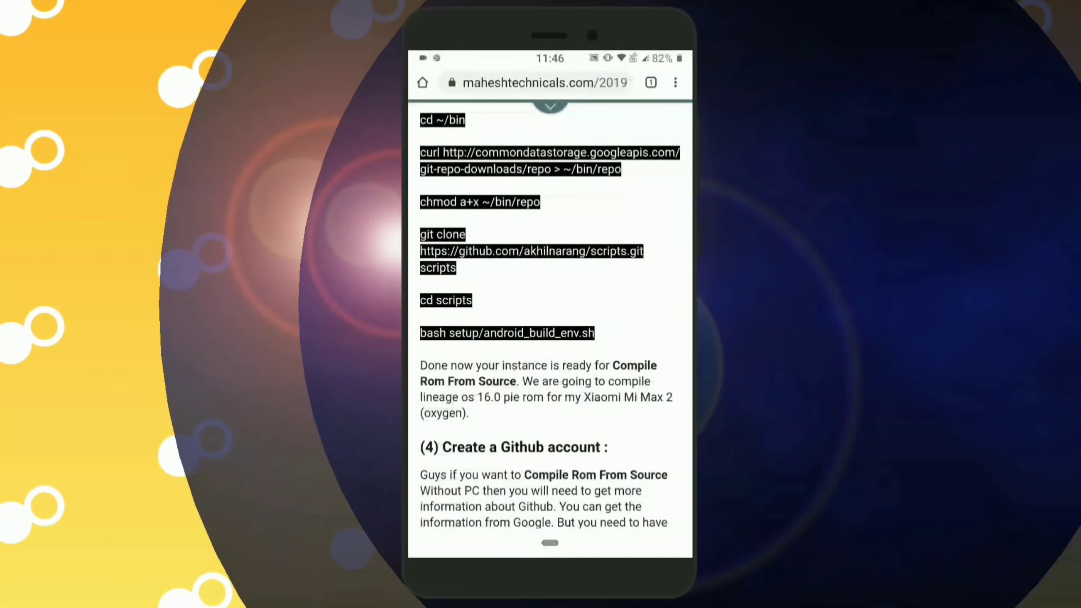
{"action": "double_click", "coordinate": [455, 301]}
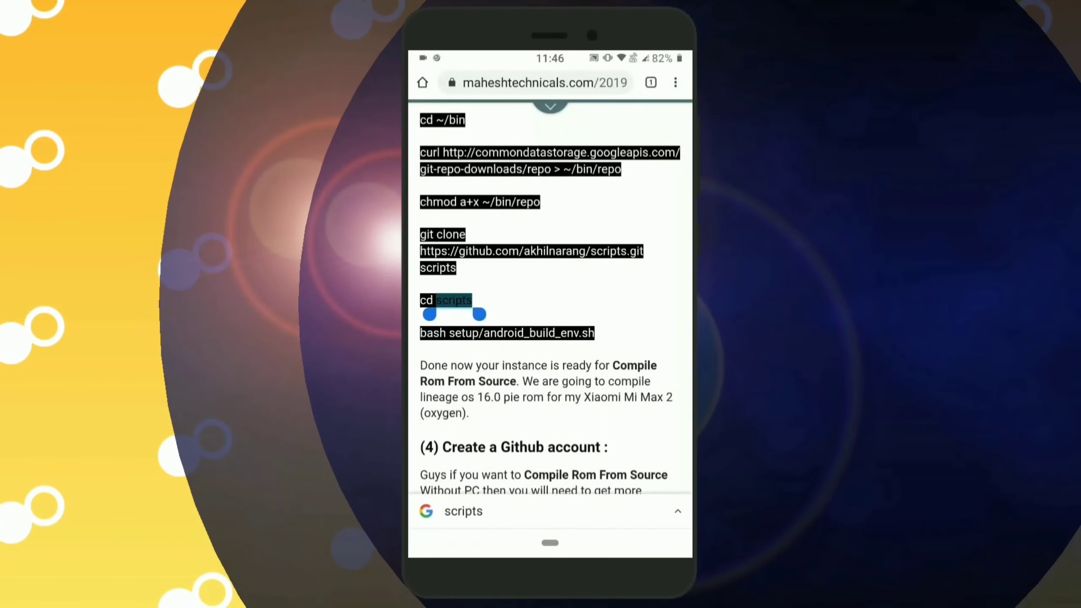
{"action": "left_click_drag", "start_coordinate": [436, 314], "coordinate": [415, 315]}
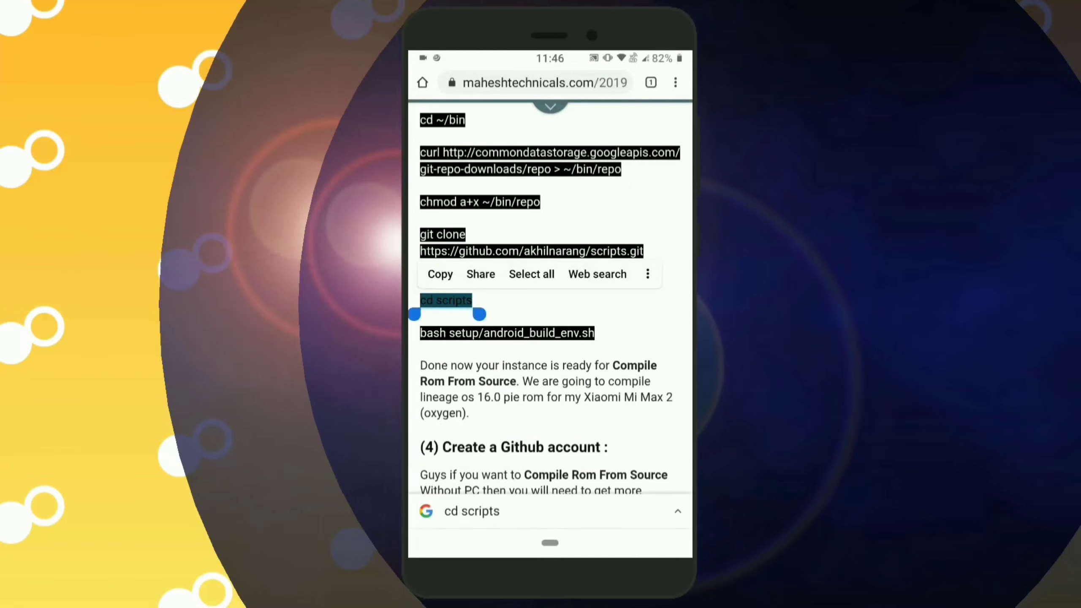
{"action": "left_click", "coordinate": [440, 274]}
{"action": "left_click_drag", "start_coordinate": [551, 543], "coordinate": [642, 473]}
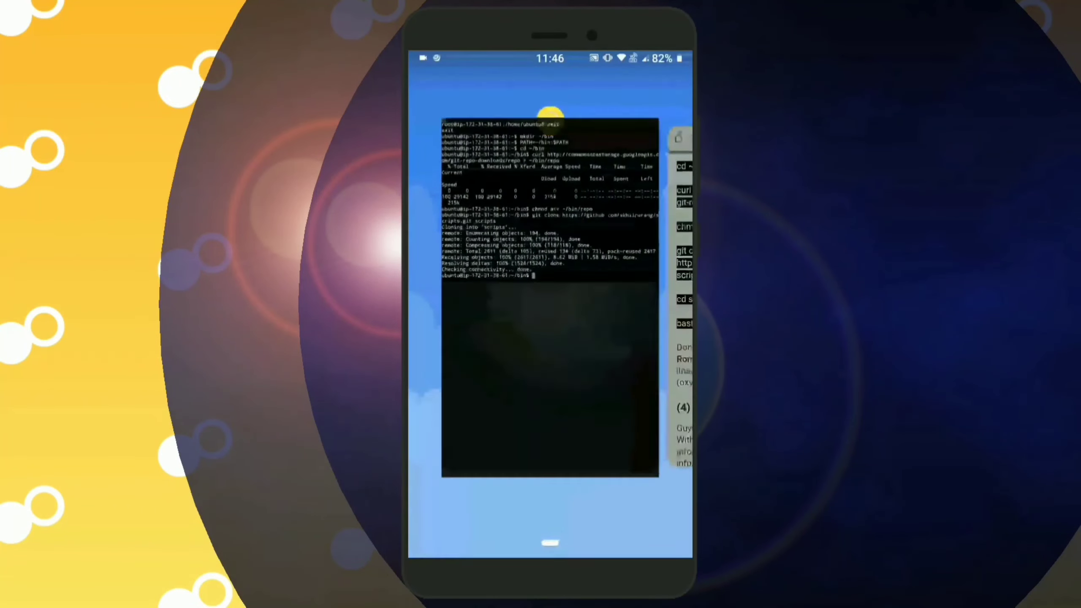
{"action": "left_click", "coordinate": [550, 295]}
{"action": "left_click", "coordinate": [550, 170]}
{"action": "left_click", "coordinate": [456, 254]}
{"action": "left_click", "coordinate": [672, 501]}
Step: Copy 'bash setup/android_build_env.sh' from the guide and bring it to the terminal
{"action": "left_click_drag", "start_coordinate": [550, 544], "coordinate": [473, 473]}
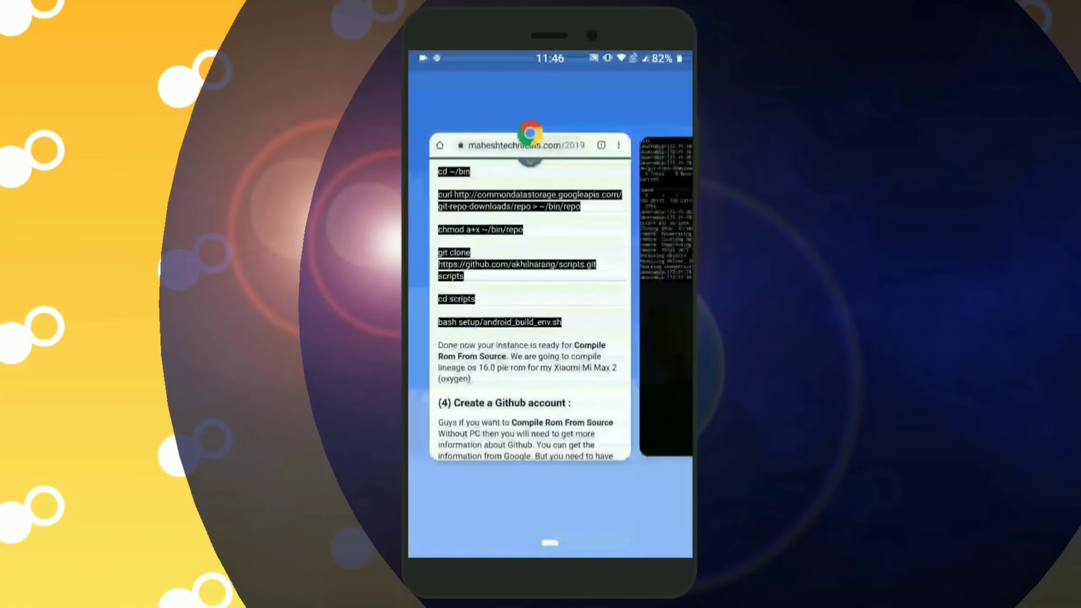
{"action": "left_click", "coordinate": [529, 296]}
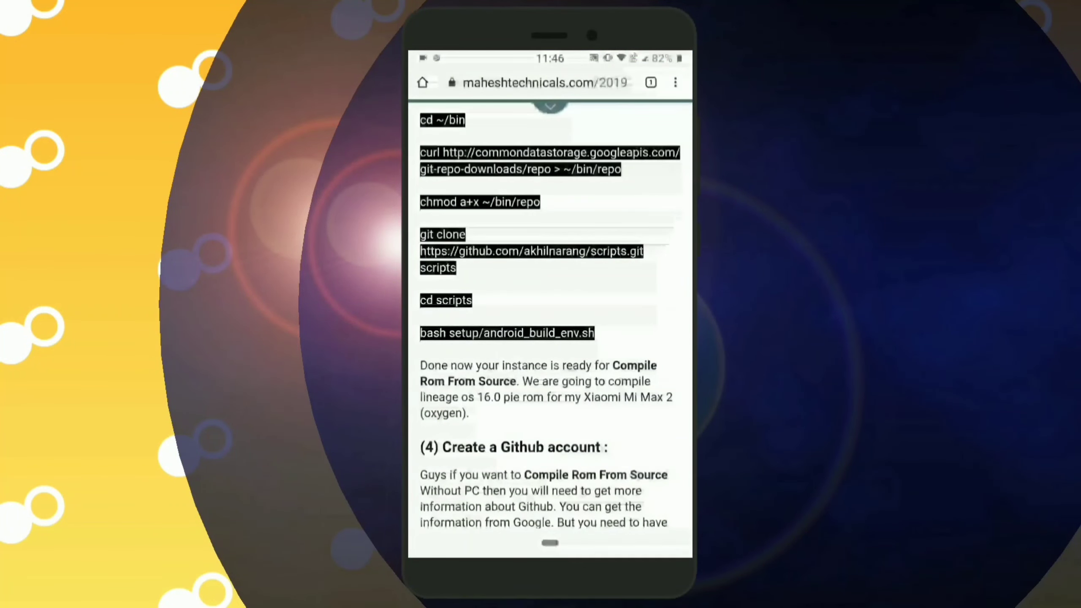
{"action": "left_click_drag", "start_coordinate": [423, 332], "coordinate": [593, 332]}
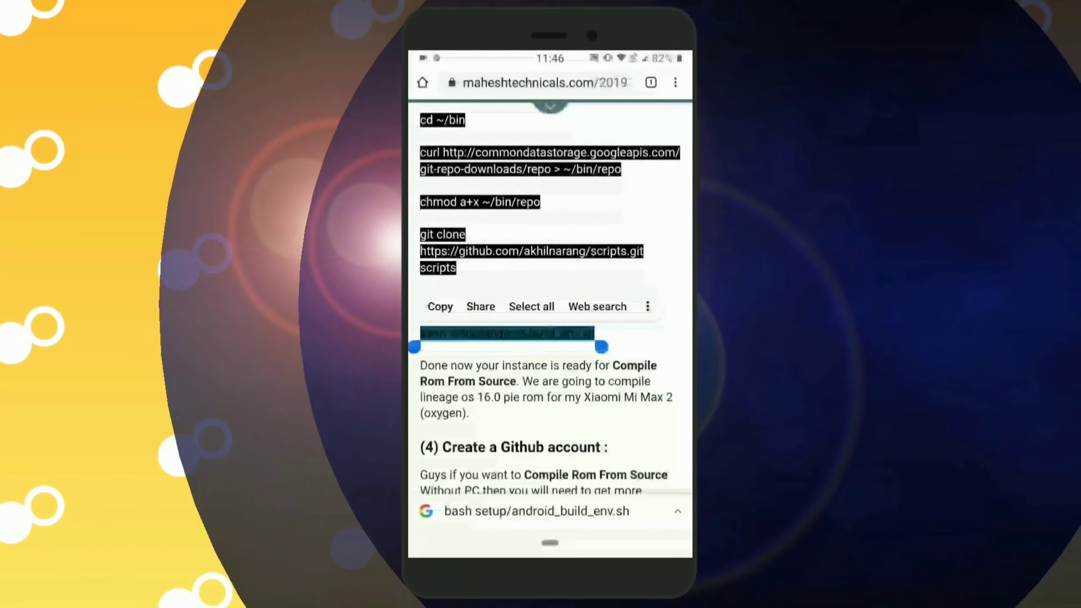
{"action": "left_click", "coordinate": [440, 306]}
{"action": "left_click_drag", "start_coordinate": [551, 543], "coordinate": [549, 422]}
{"action": "left_click", "coordinate": [468, 295]}
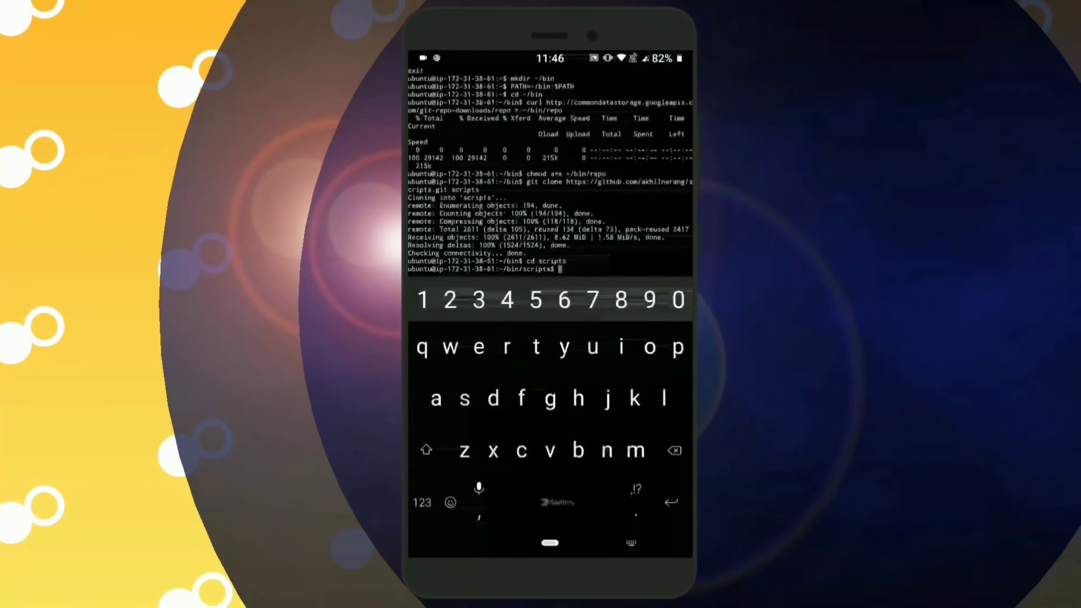
{"action": "left_click_drag", "start_coordinate": [550, 211], "coordinate": [549, 211]}
Step: Run the pasted android_build_env.sh script and hide the keyboard while it installs
{"action": "left_click", "coordinate": [456, 255]}
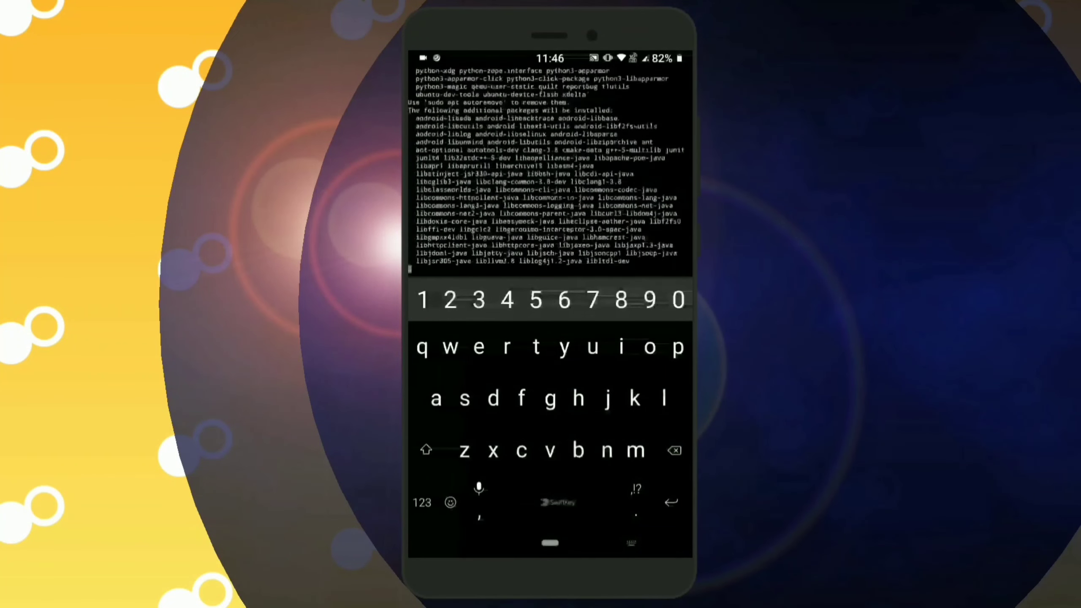
{"action": "key", "text": "Escape"}
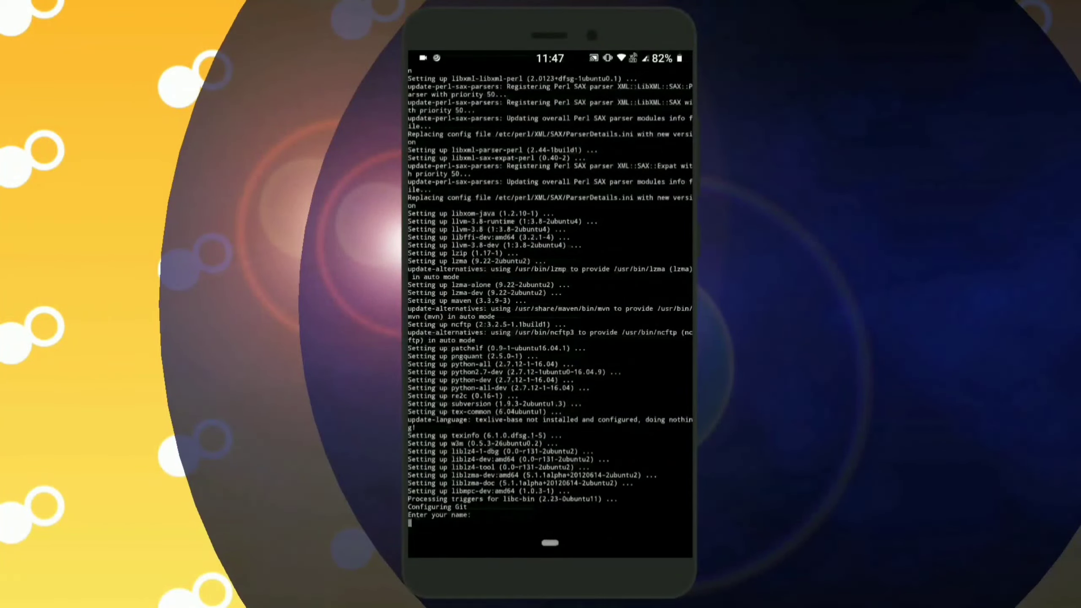
Step: Leave the Git name and email prompts blank so the script finishes building ninja
{"action": "left_click", "coordinate": [549, 381]}
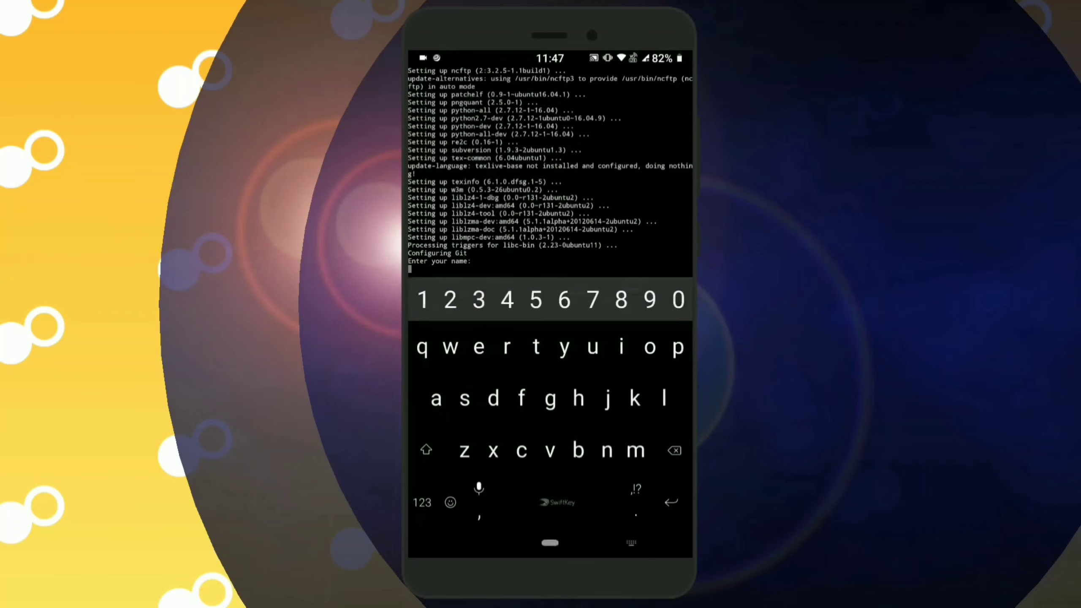
{"action": "key", "text": "Return"}
{"action": "left_click", "coordinate": [671, 502]}
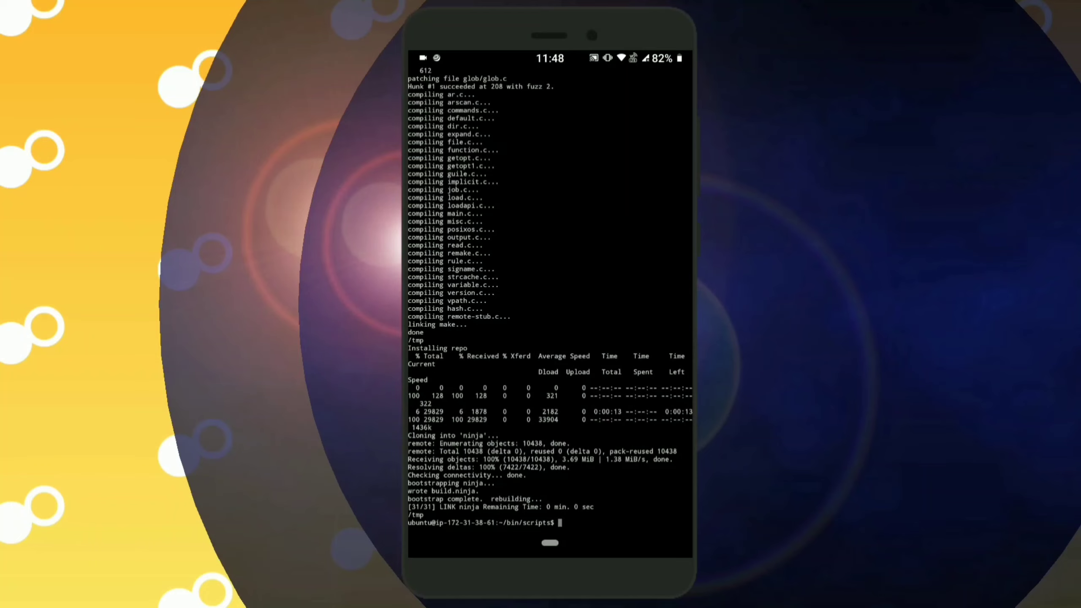
Step: Return from the scripts folder to home, run mkdir lineage, and confirm it appears beside bin
{"action": "left_click", "coordinate": [549, 339]}
{"action": "type", "text": "l"}
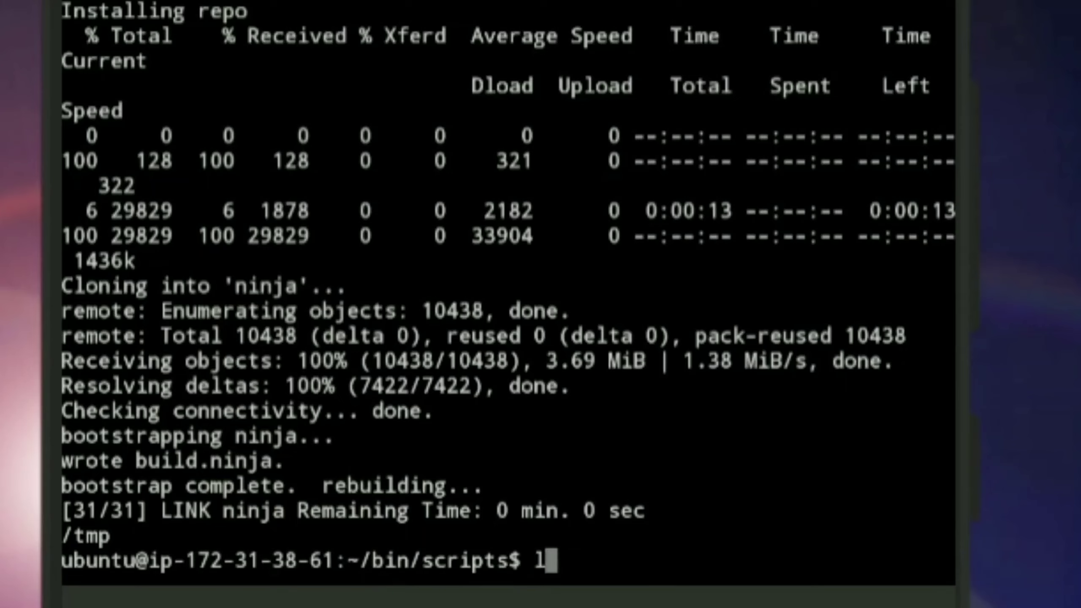
{"action": "key", "text": "Return"}
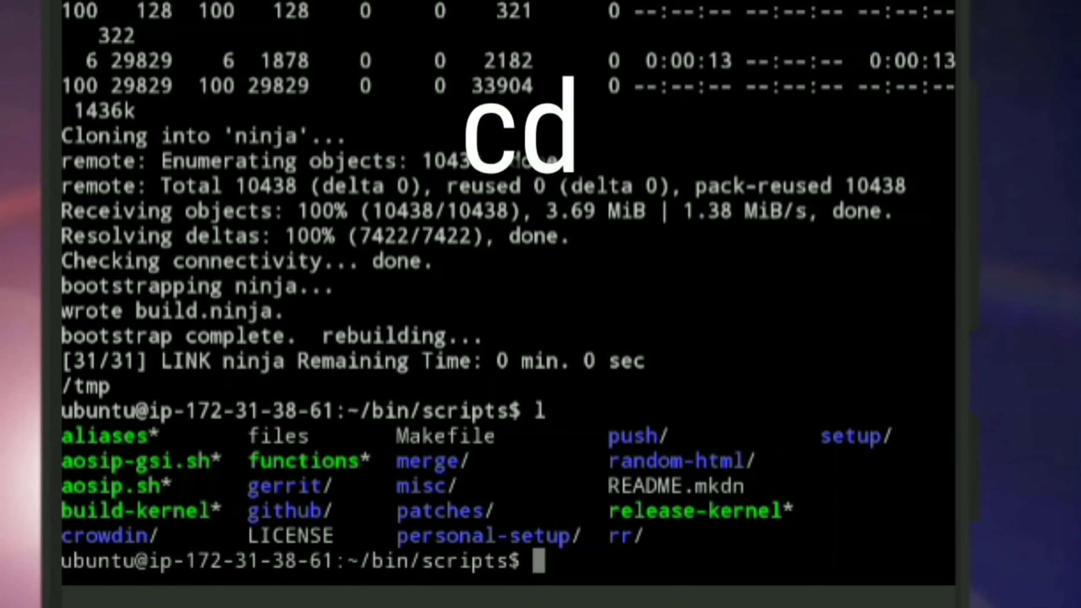
{"action": "type", "text": "cd"}
{"action": "key", "text": "Return"}
{"action": "type", "text": "l"}
{"action": "key", "text": "Return"}
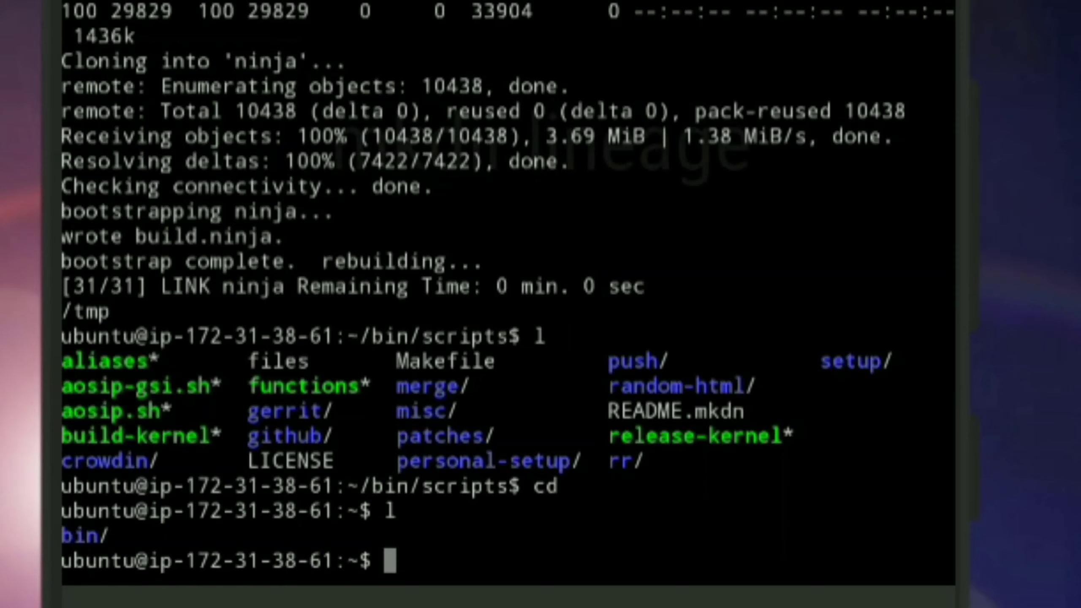
{"action": "type", "text": "mkdir lineage"}
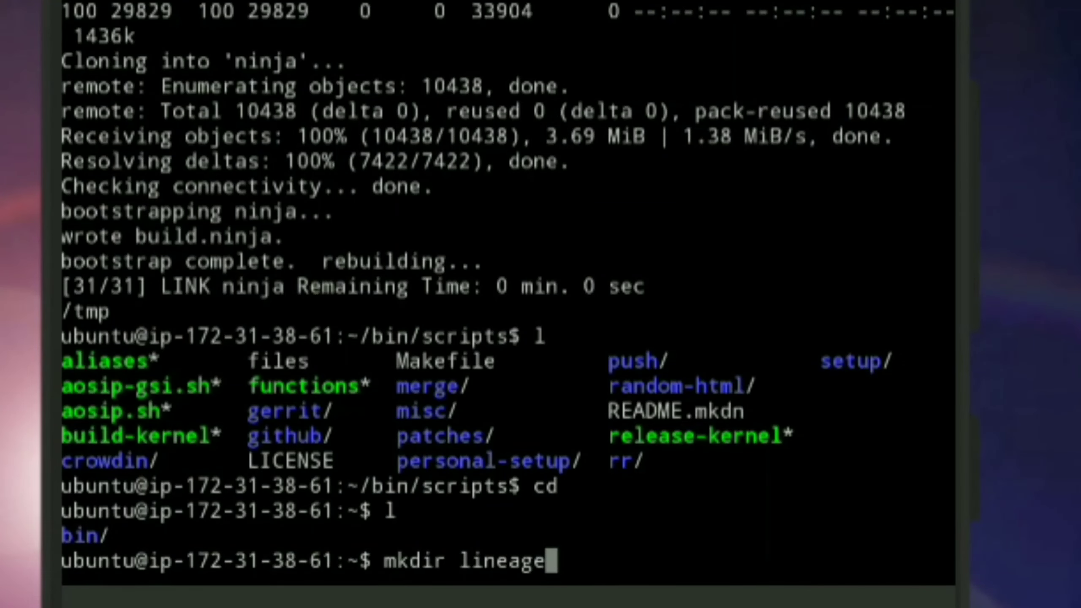
{"action": "key", "text": "Return"}
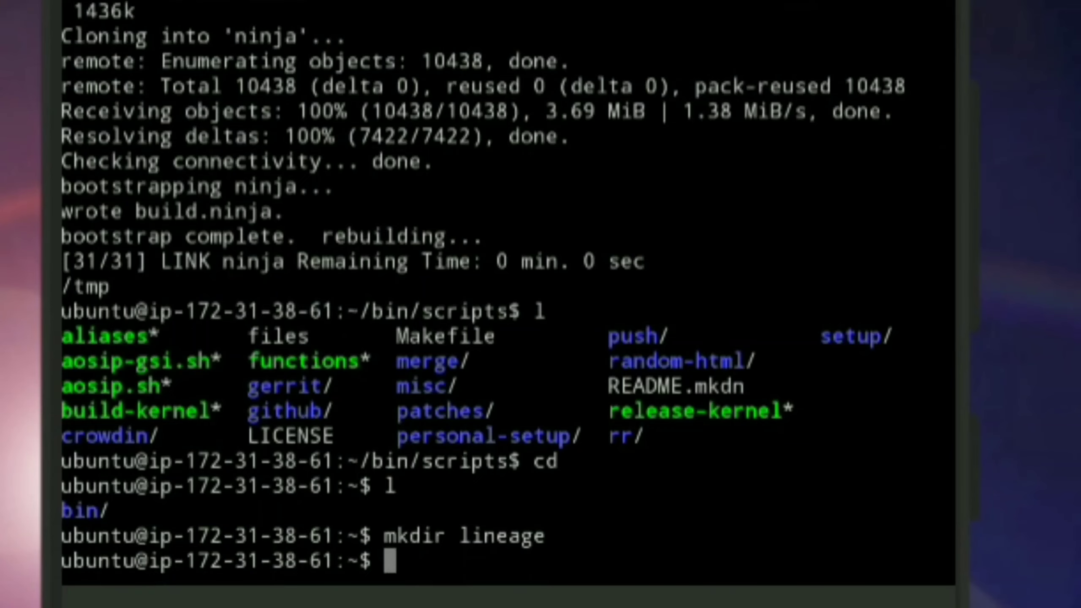
{"action": "type", "text": "l"}
{"action": "key", "text": "Return"}
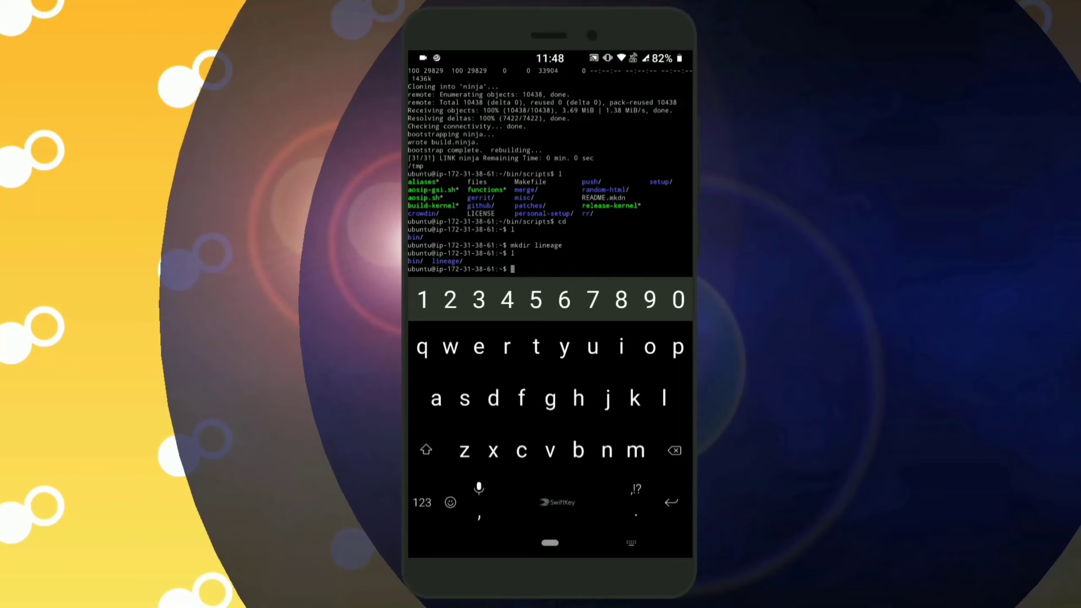
Step: Hide the keyboard and leave JuiceSSH for the phone home screen
{"action": "left_click", "coordinate": [631, 543]}
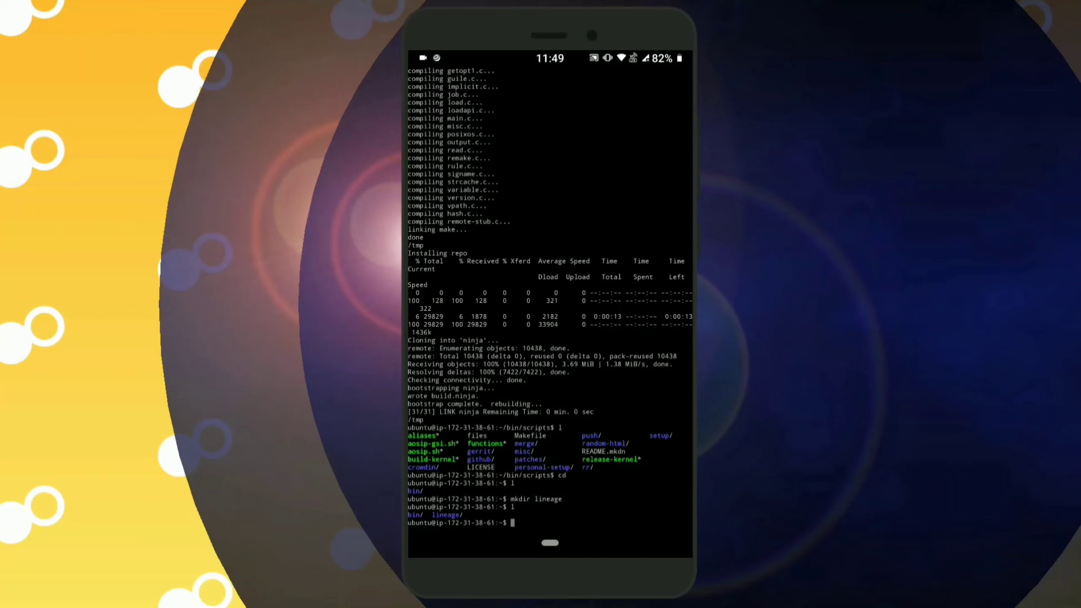
{"action": "left_click", "coordinate": [550, 543]}
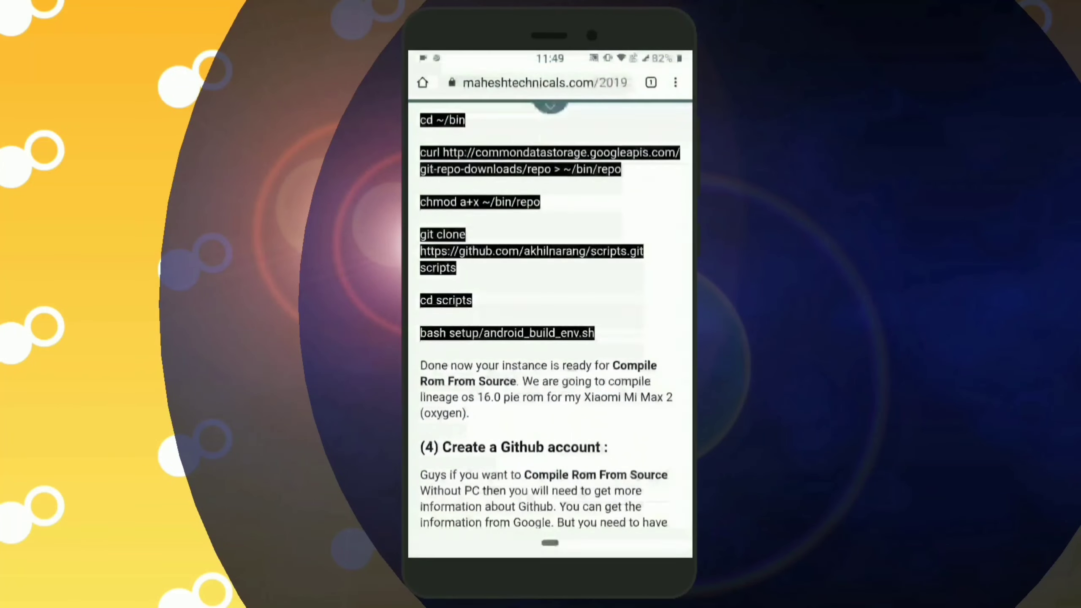
{"action": "scroll", "coordinate": [549, 338], "scroll_direction": "down", "scroll_amount": 5}
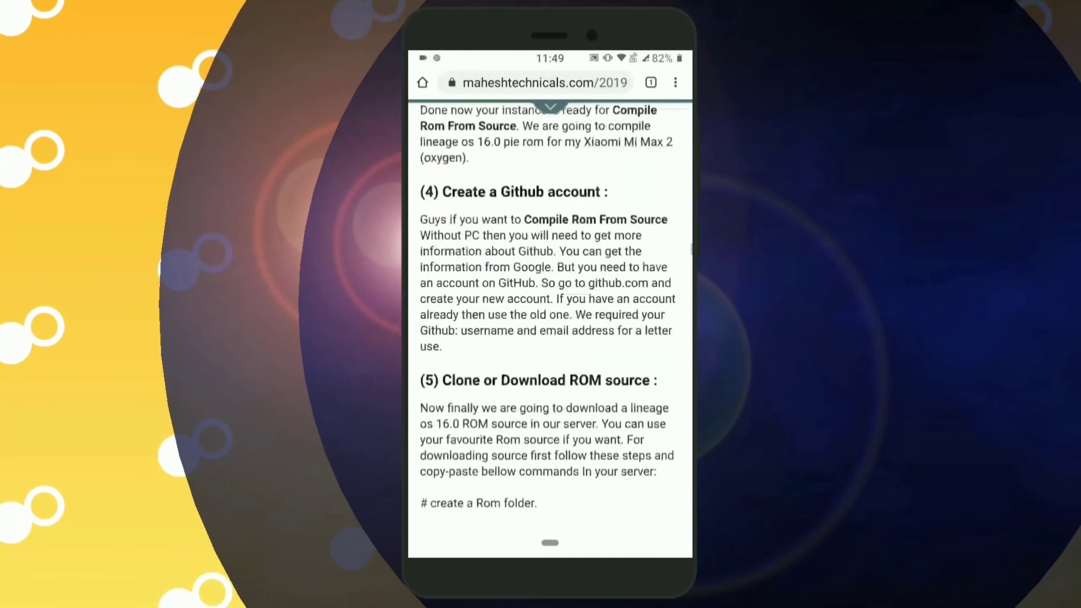
{"action": "scroll", "coordinate": [550, 337], "scroll_direction": "up", "scroll_amount": 3}
{"action": "scroll", "coordinate": [549, 339], "scroll_direction": "down", "scroll_amount": 5}
{"action": "scroll", "coordinate": [549, 339], "scroll_direction": "down", "scroll_amount": 5}
{"action": "scroll", "coordinate": [549, 338], "scroll_direction": "down", "scroll_amount": 4}
{"action": "scroll", "coordinate": [549, 338], "scroll_direction": "down", "scroll_amount": 5}
{"action": "scroll", "coordinate": [549, 338], "scroll_direction": "down", "scroll_amount": 4}
{"action": "scroll", "coordinate": [549, 339], "scroll_direction": "down", "scroll_amount": 4}
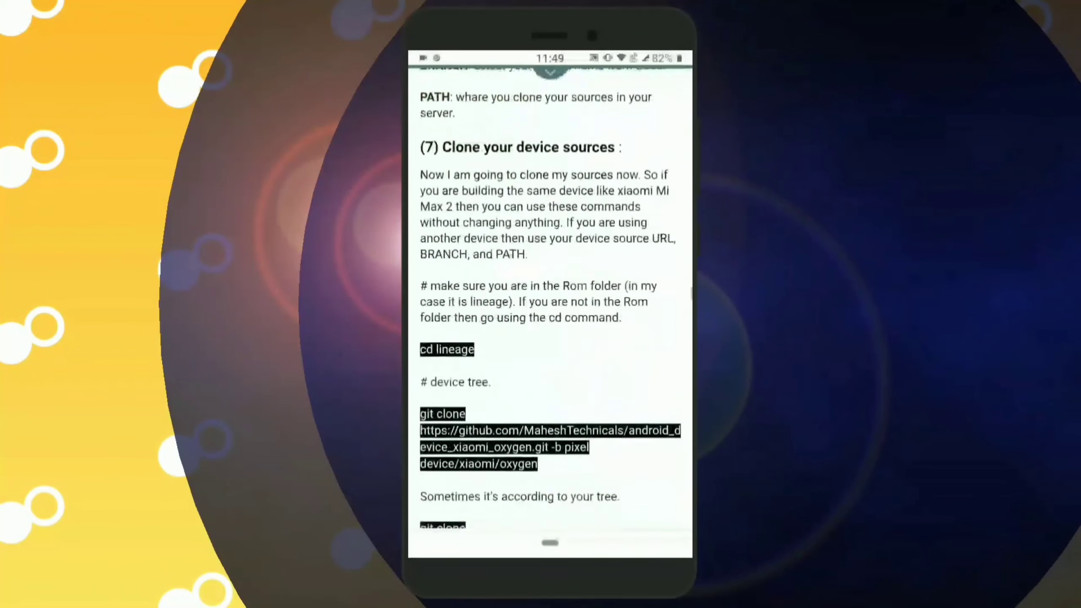
{"action": "scroll", "coordinate": [549, 338], "scroll_direction": "down", "scroll_amount": 5}
{"action": "scroll", "coordinate": [550, 338], "scroll_direction": "down", "scroll_amount": 4}
{"action": "scroll", "coordinate": [549, 337], "scroll_direction": "down", "scroll_amount": 4}
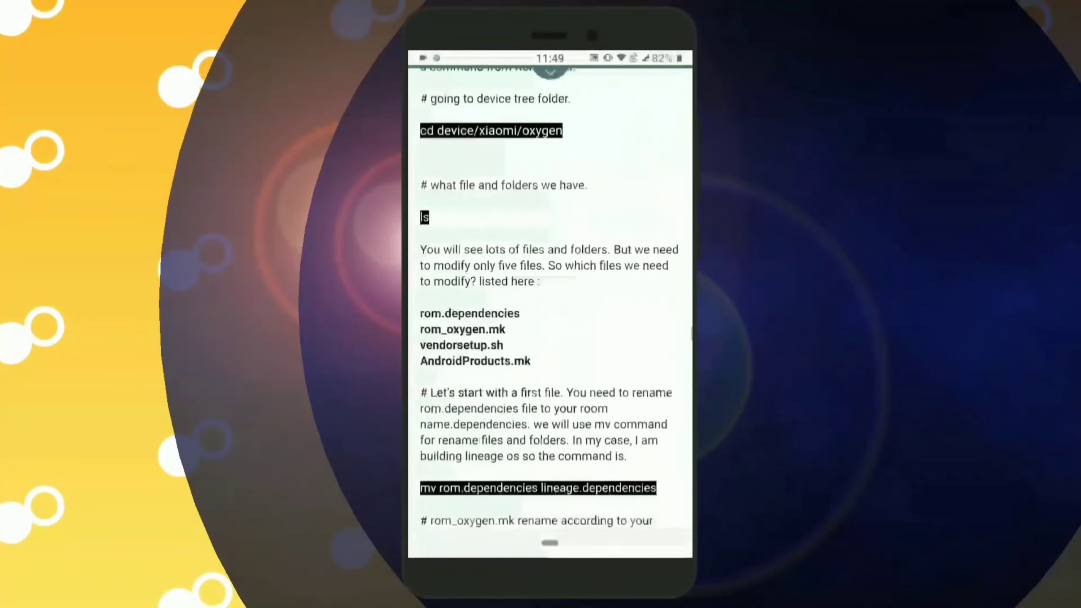
{"action": "scroll", "coordinate": [549, 339], "scroll_direction": "down", "scroll_amount": 5}
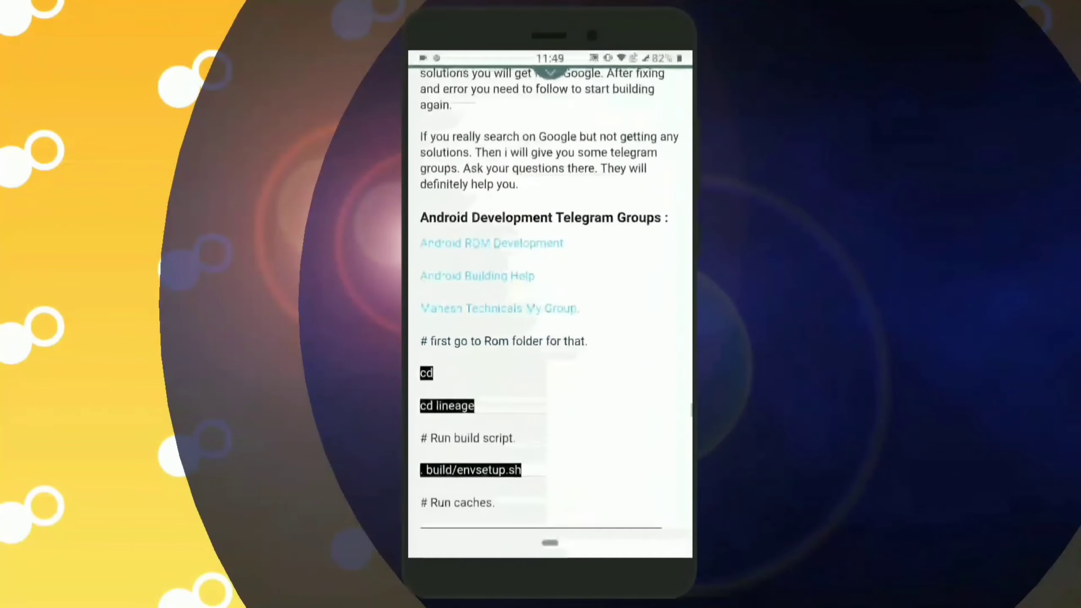
{"action": "scroll", "coordinate": [550, 338], "scroll_direction": "down", "scroll_amount": 5}
{"action": "scroll", "coordinate": [550, 339], "scroll_direction": "down", "scroll_amount": 5}
{"action": "scroll", "coordinate": [549, 338], "scroll_direction": "down", "scroll_amount": 5}
{"action": "scroll", "coordinate": [549, 338], "scroll_direction": "down", "scroll_amount": 3}
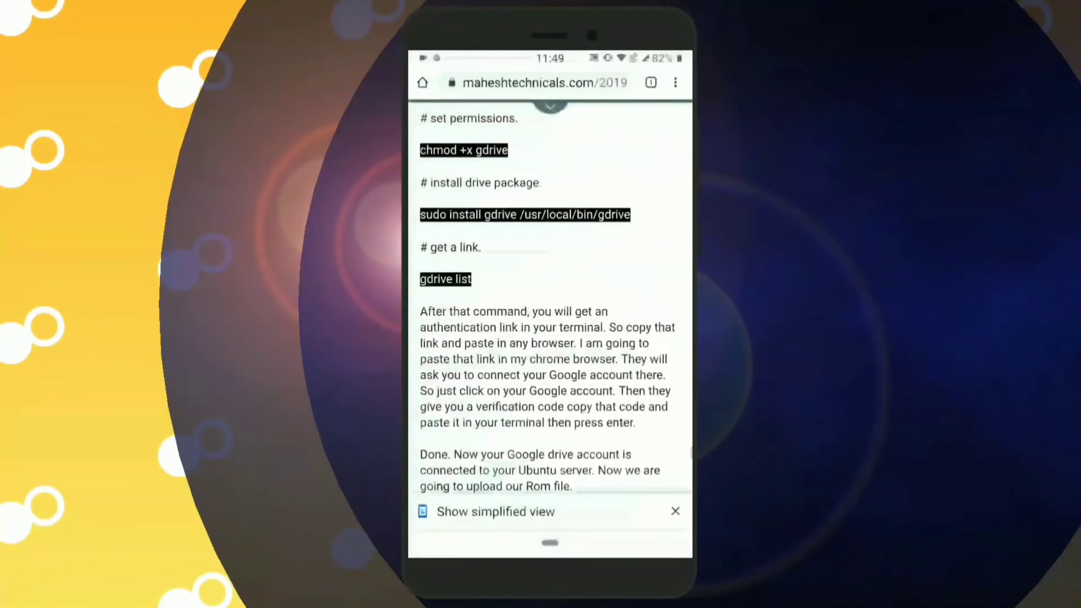
{"action": "scroll", "coordinate": [549, 338], "scroll_direction": "up", "scroll_amount": 5}
{"action": "scroll", "coordinate": [549, 338], "scroll_direction": "up", "scroll_amount": 5}
{"action": "scroll", "coordinate": [549, 338], "scroll_direction": "up", "scroll_amount": 5}
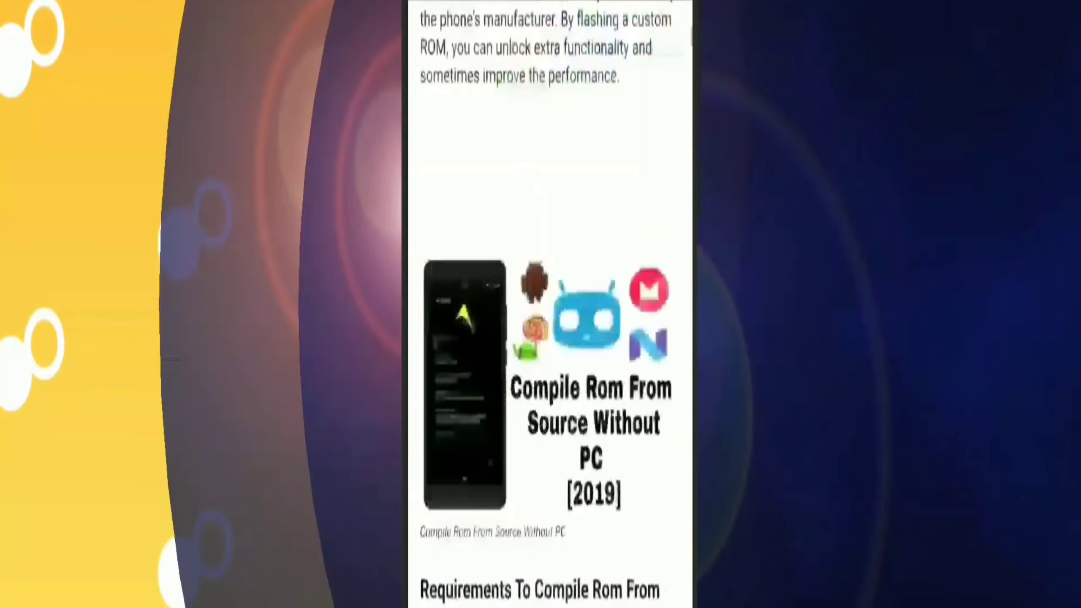